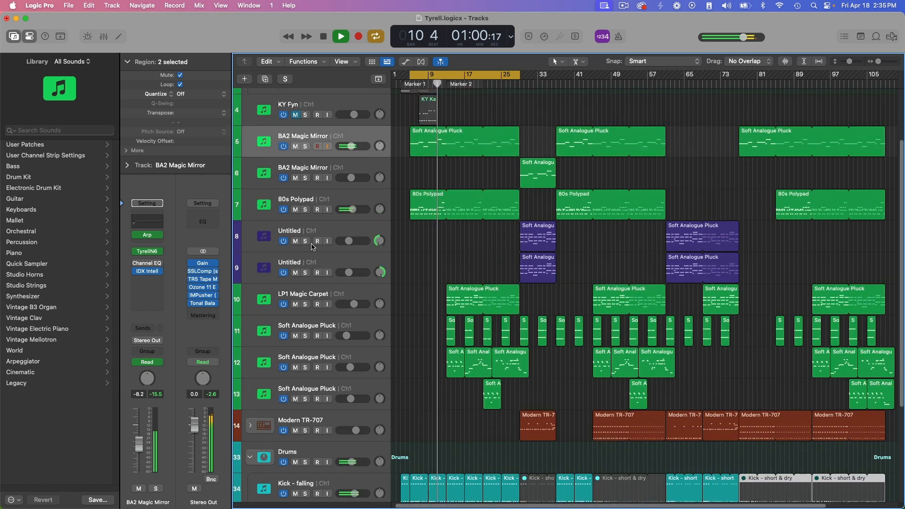
- Open the TyrellN6 synth on the 80s Polypad track to view its patch, and close it again
click(329, 201)
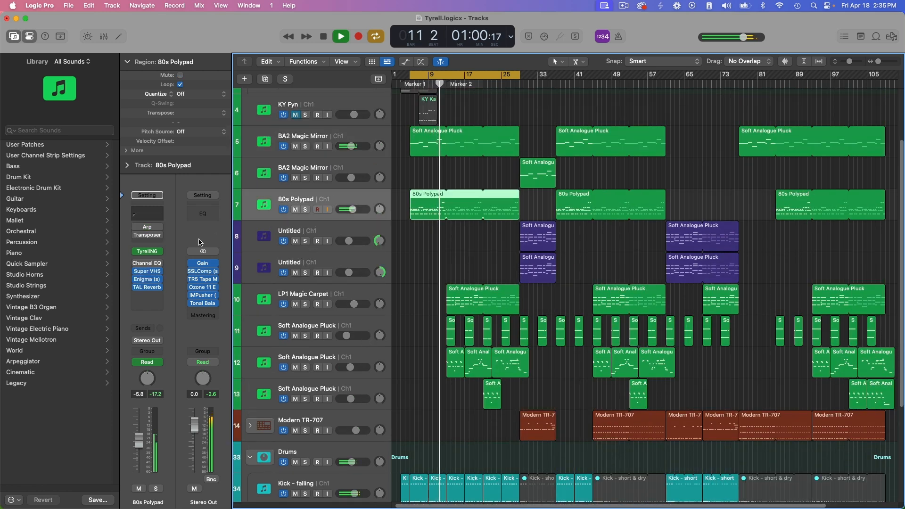
click(147, 253)
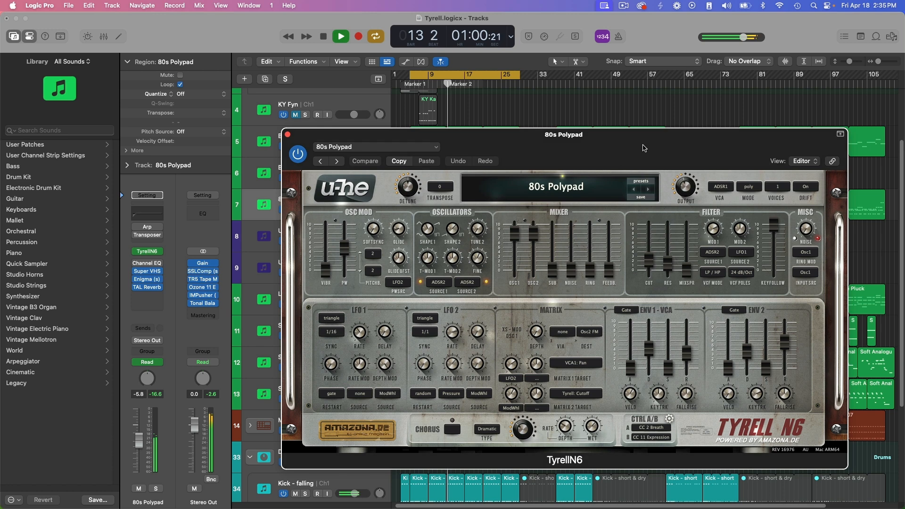
drag(644, 146, 597, 149)
click(243, 139)
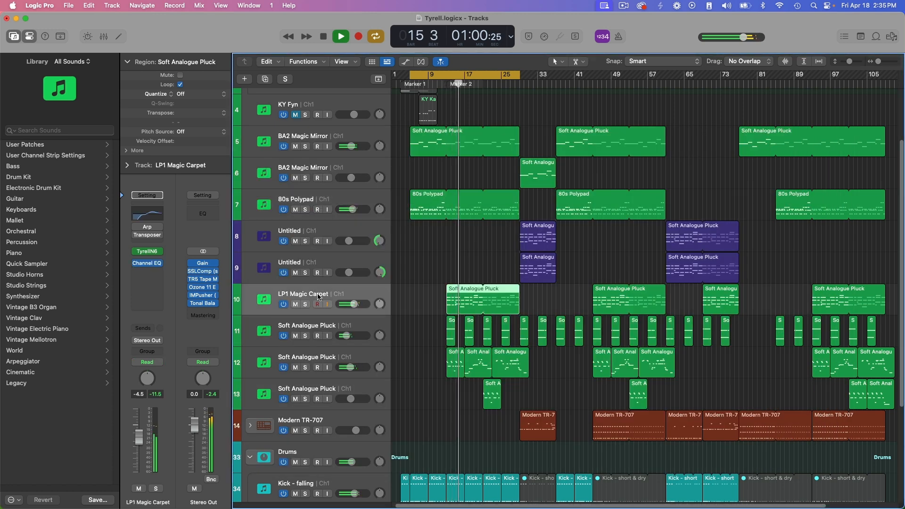
- View the TyrellN6 patch used on the LP1 Magic Carpet track and close the synth window
click(332, 290)
click(148, 253)
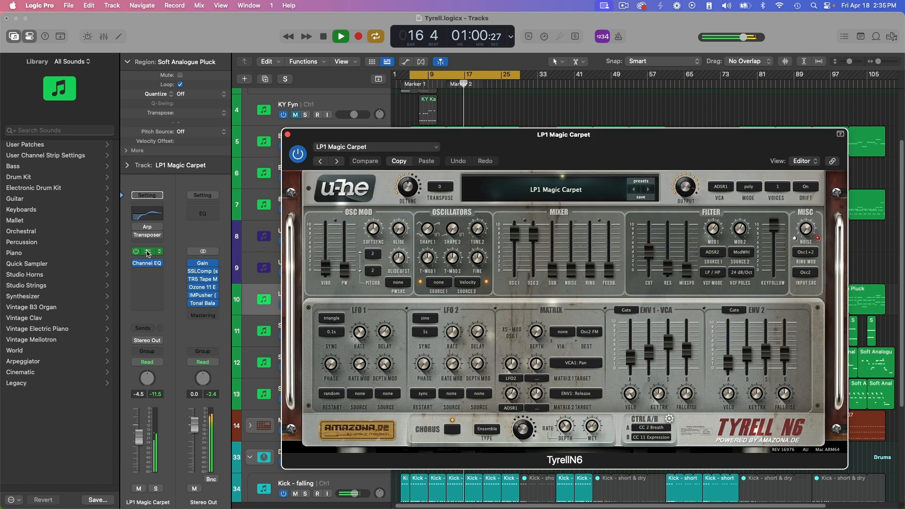
drag(631, 134, 569, 137)
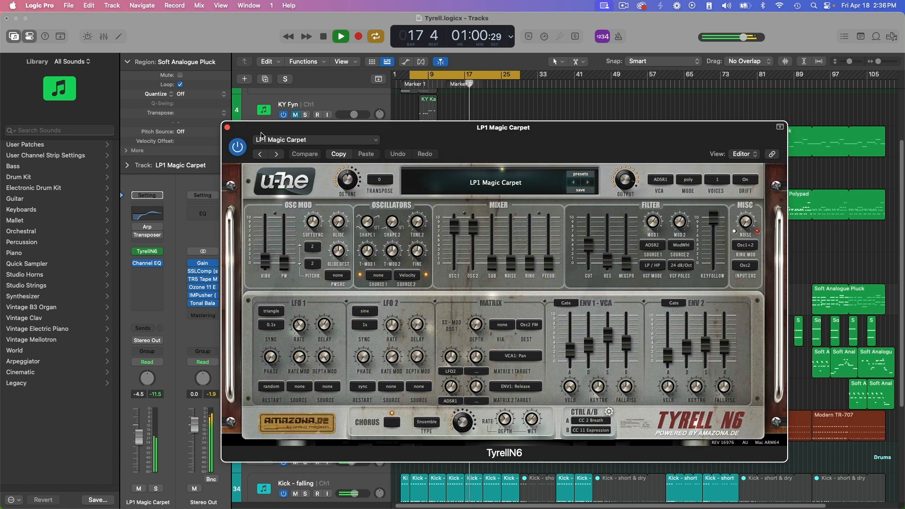
click(227, 128)
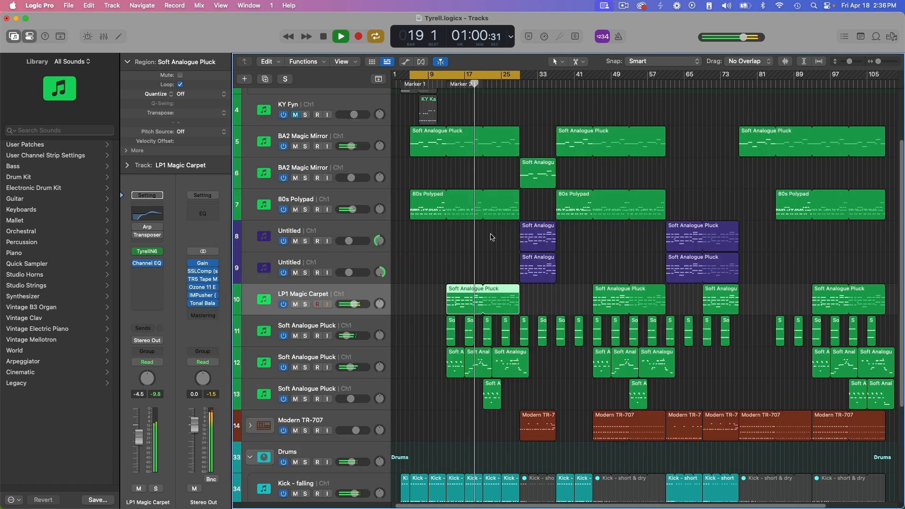
- Open the TyrellN6 synth on the first BA2 Magic Mirror track and stop playback
scroll(508, 259, down, 2)
scroll(507, 259, down, 2)
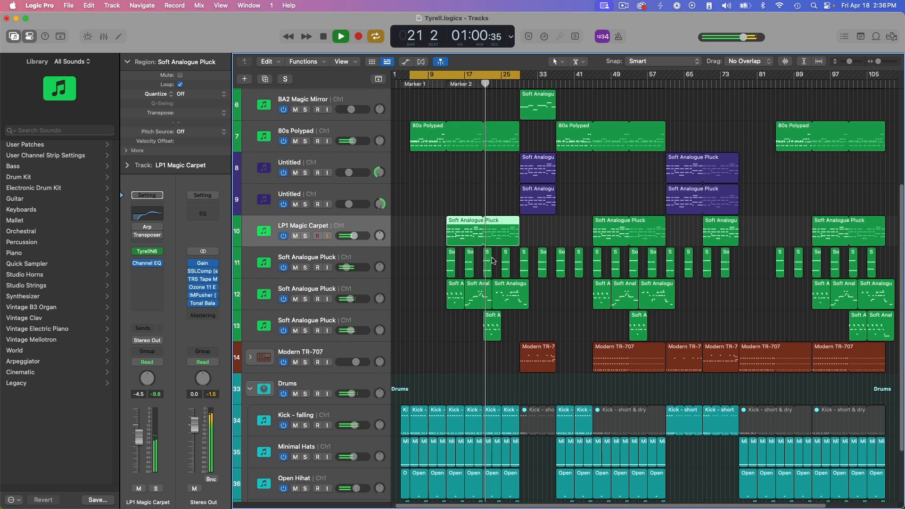
scroll(530, 284, up, 3)
scroll(530, 285, up, 2)
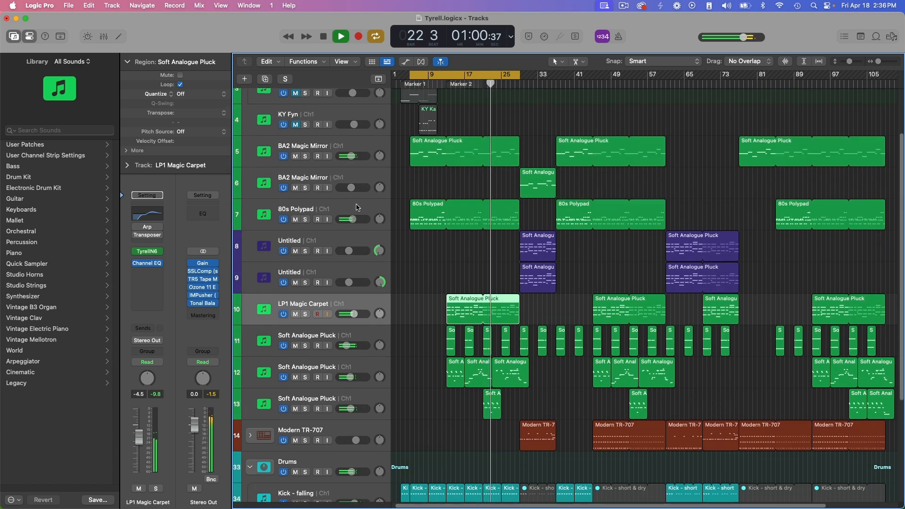
click(304, 151)
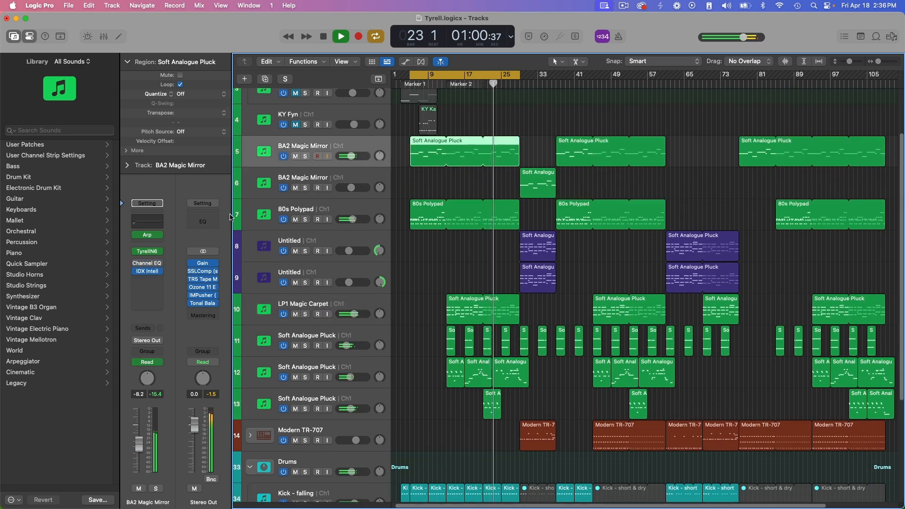
click(148, 251)
mouse_move(904, 196)
mouse_down()
mouse_move(473, 162)
mouse_move(904, 181)
mouse_up()
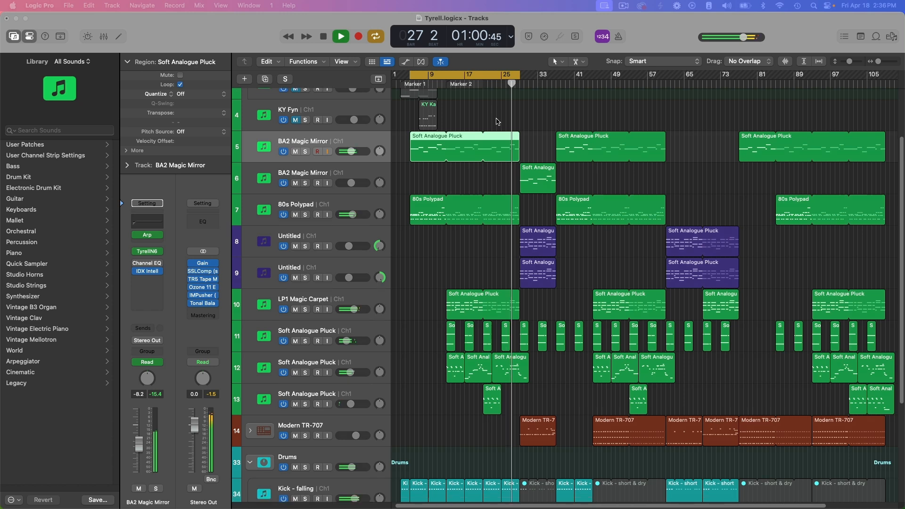
scroll(755, 155, down, 1)
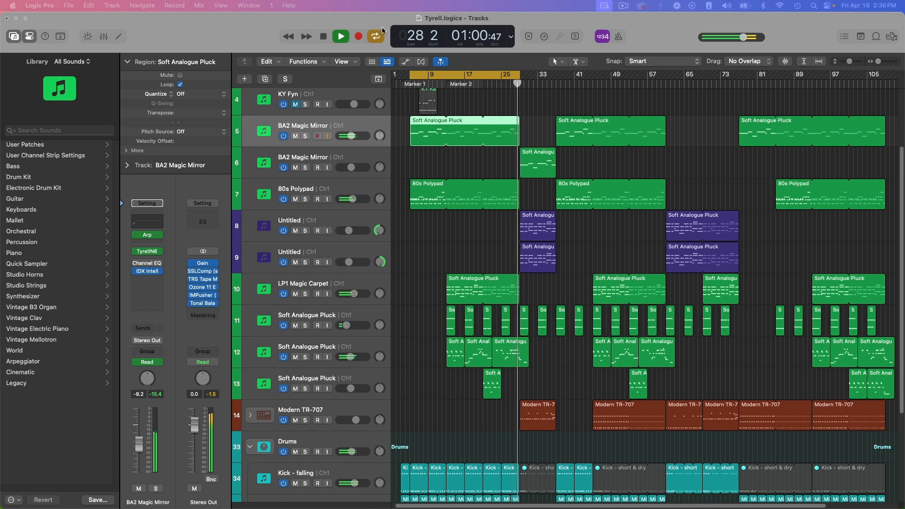
key(space)
drag(904, 181, 490, 108)
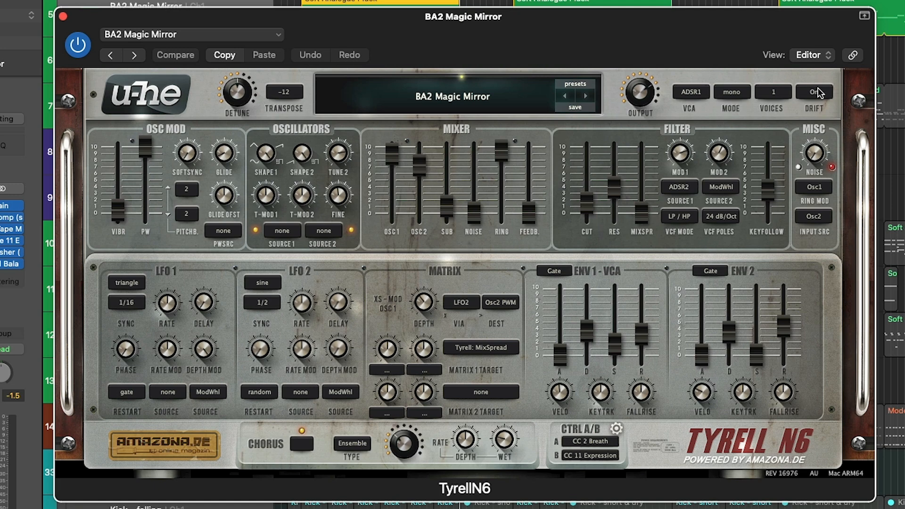
- Compare the BA2 Magic Mirror sound with Drift switched off and back on
drag(648, 35, 615, 82)
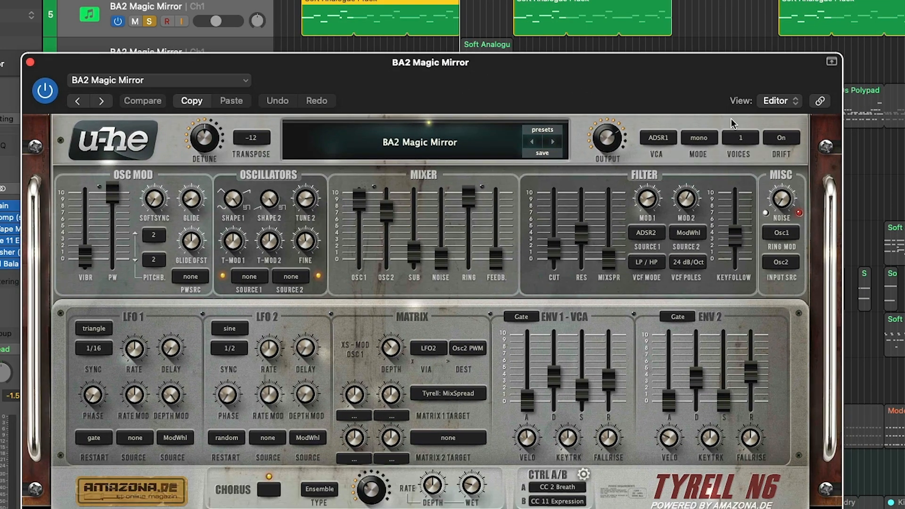
click(784, 139)
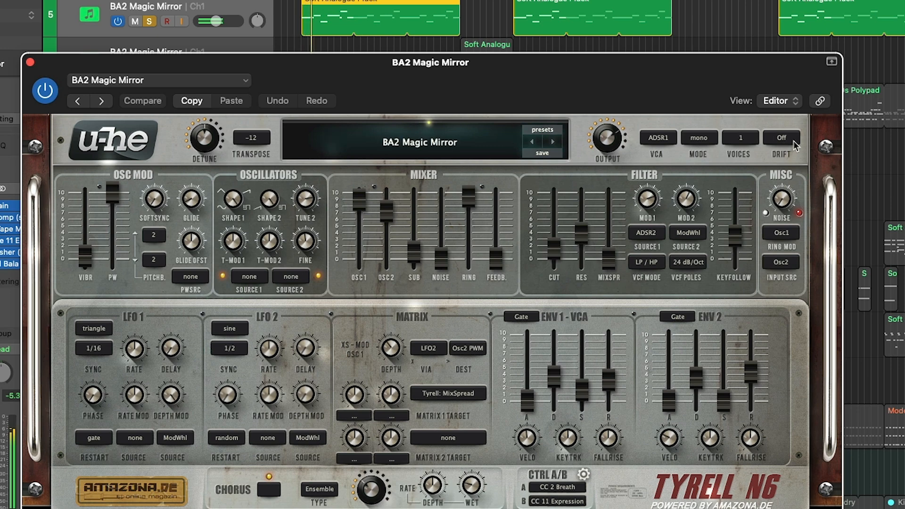
click(794, 141)
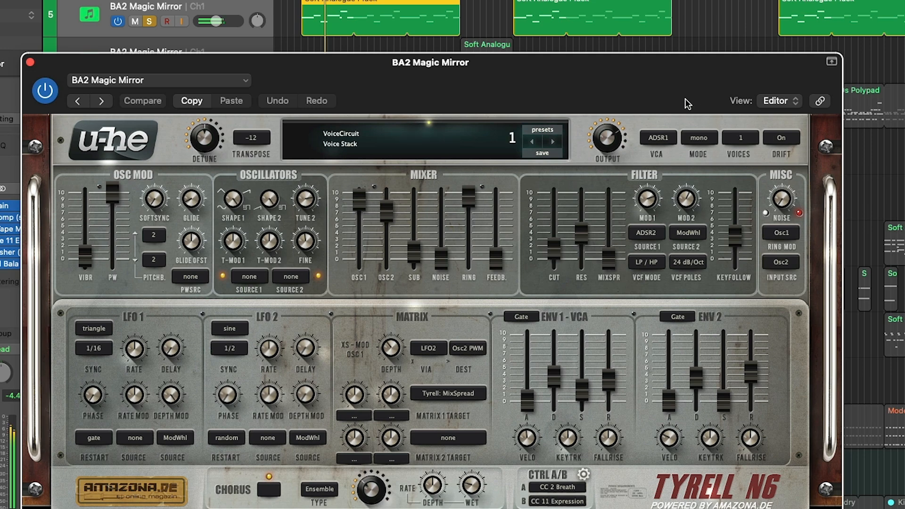
- Reposition the synth window and view the available voice modes without changing the mono setting
drag(649, 89, 793, 0)
drag(684, 0, 741, 0)
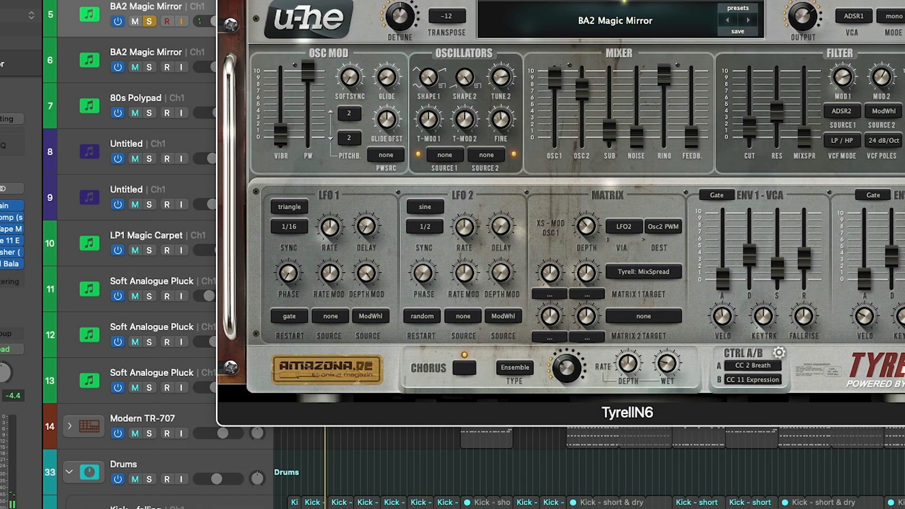
click(768, 22)
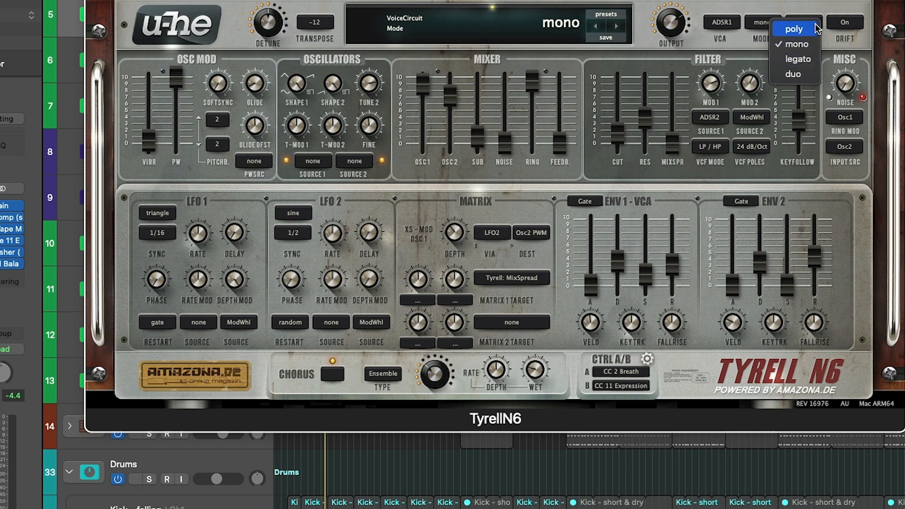
click(799, 3)
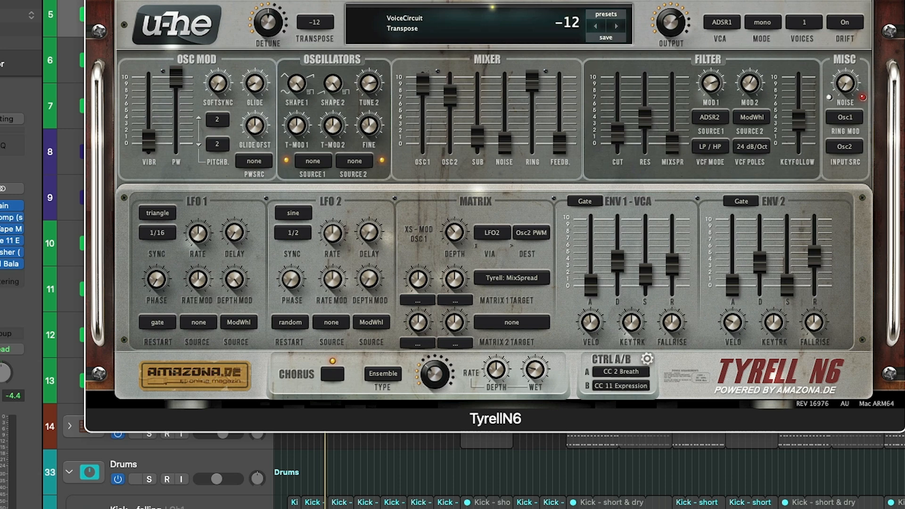
drag(447, 0, 437, 11)
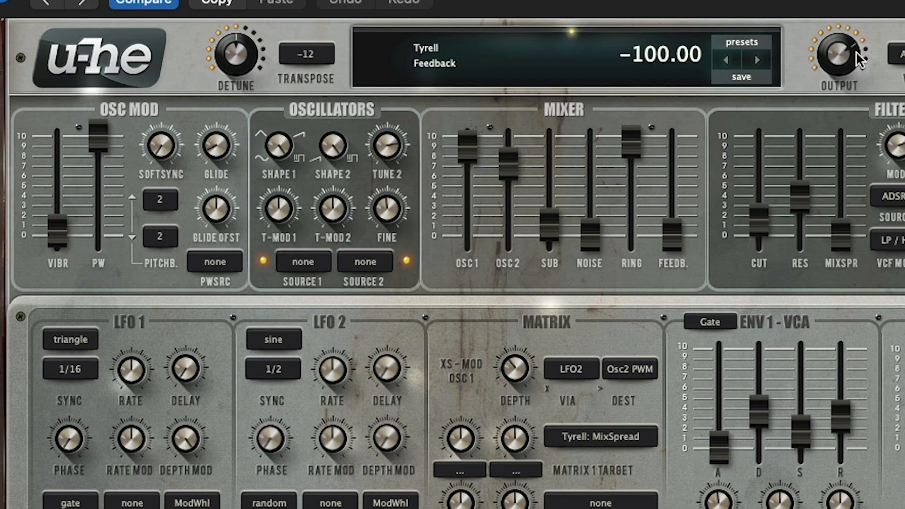
- Look through the synth's quick preset list and leave it without loading another preset
click(562, 64)
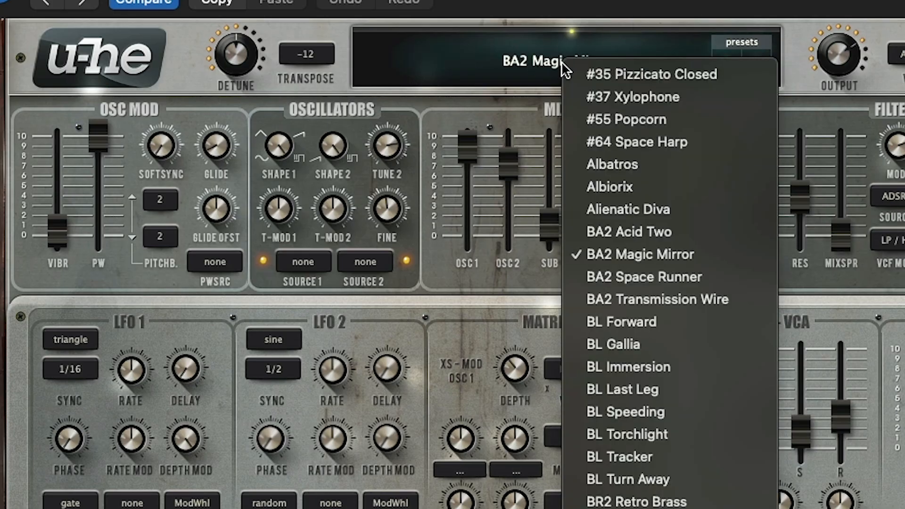
scroll(664, 276, down, 10)
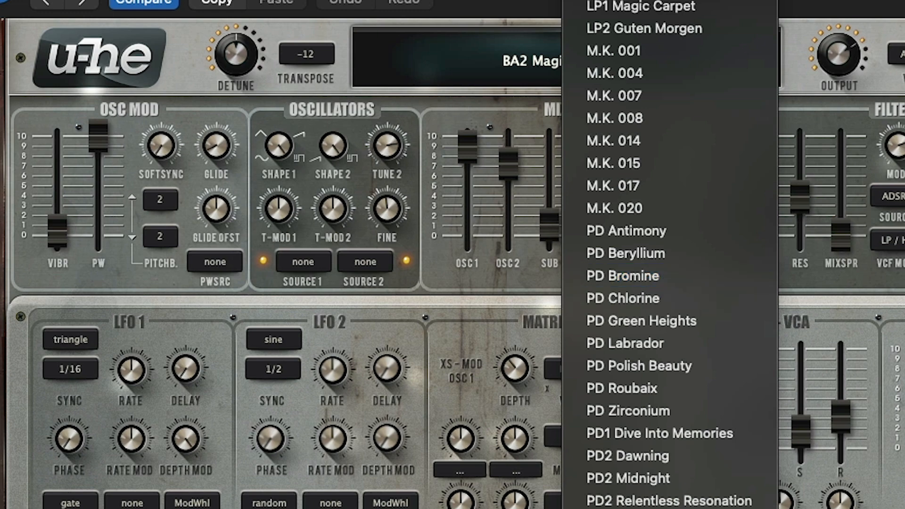
scroll(663, 276, up, 10)
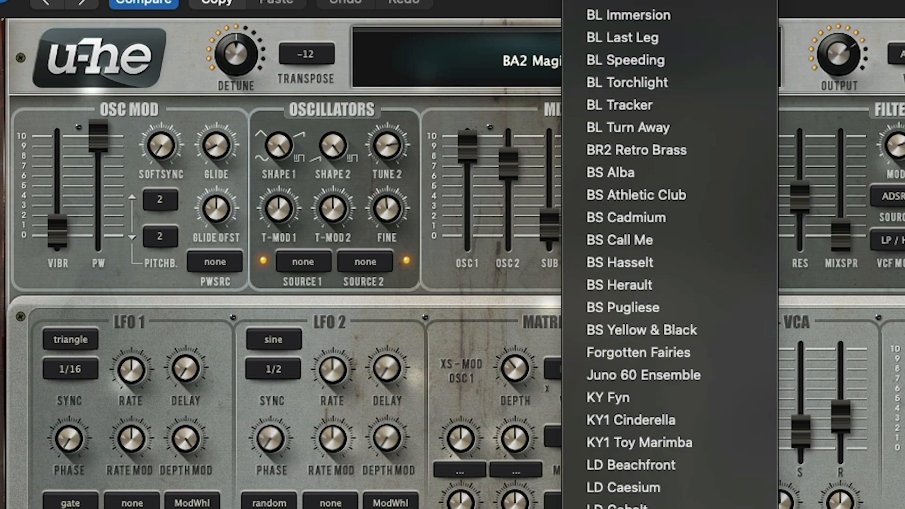
scroll(665, 104, down, 10)
click(663, 140)
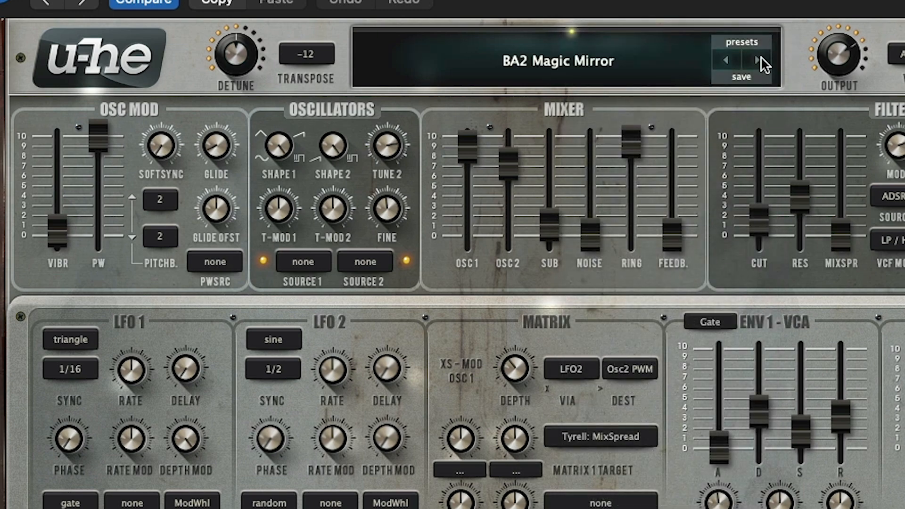
- Open the TyrellN6 preset browser and look through the Local preset folders
click(750, 42)
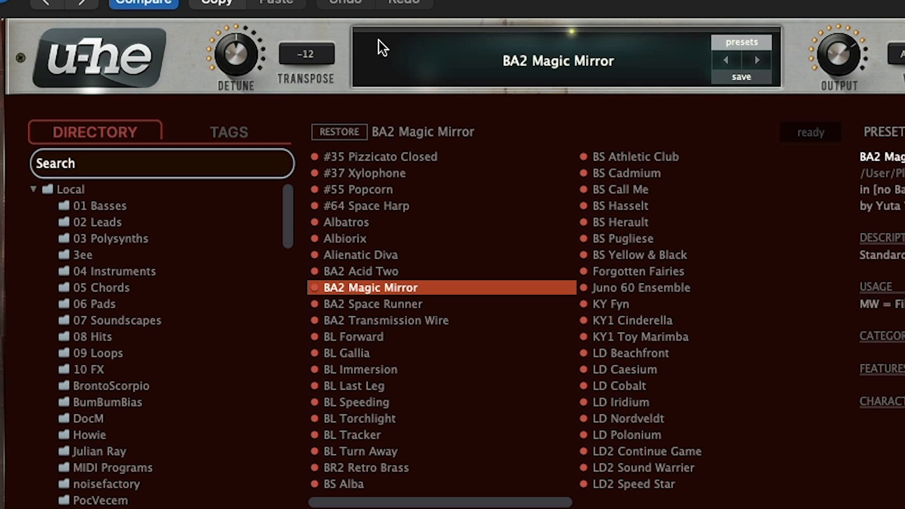
scroll(147, 295, down, 3)
scroll(148, 296, up, 1)
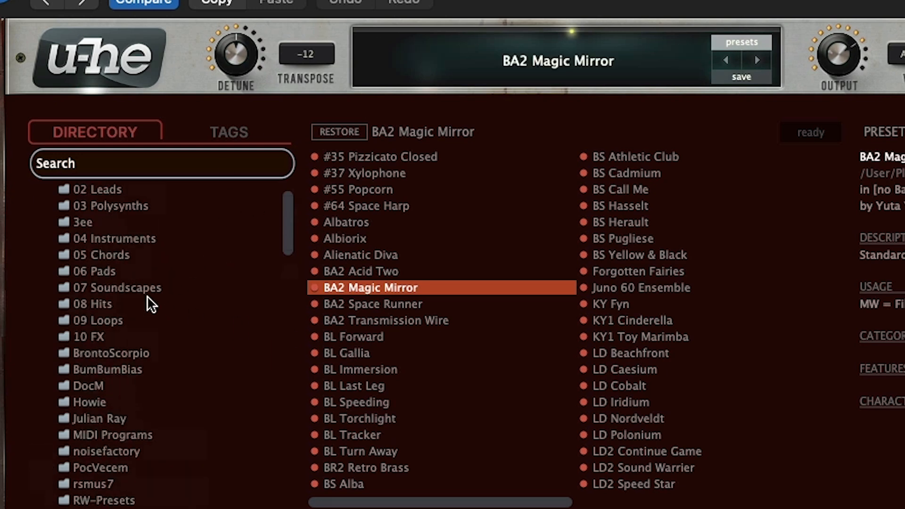
scroll(147, 296, up, 2)
scroll(112, 342, down, 12)
scroll(121, 354, up, 4)
scroll(123, 352, up, 8)
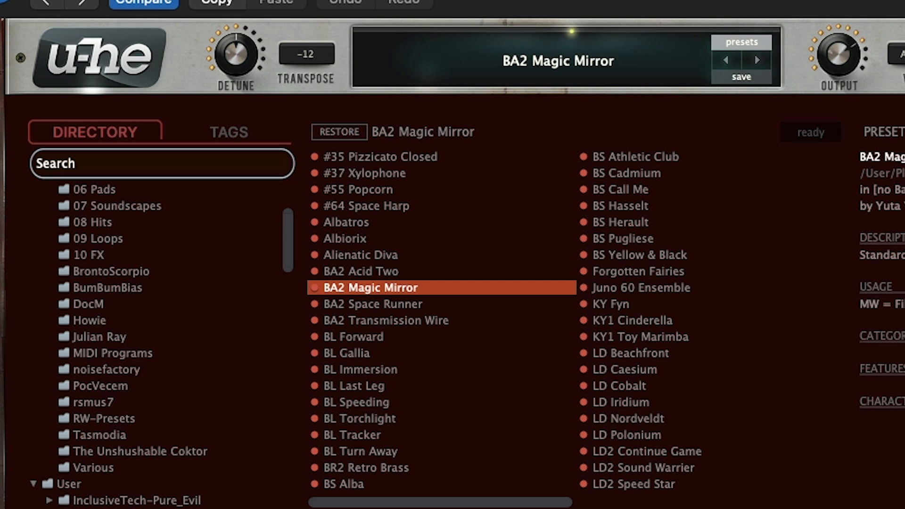
- Collapse the Local folder in the preset directory and keep the User folder expanded
click(33, 189)
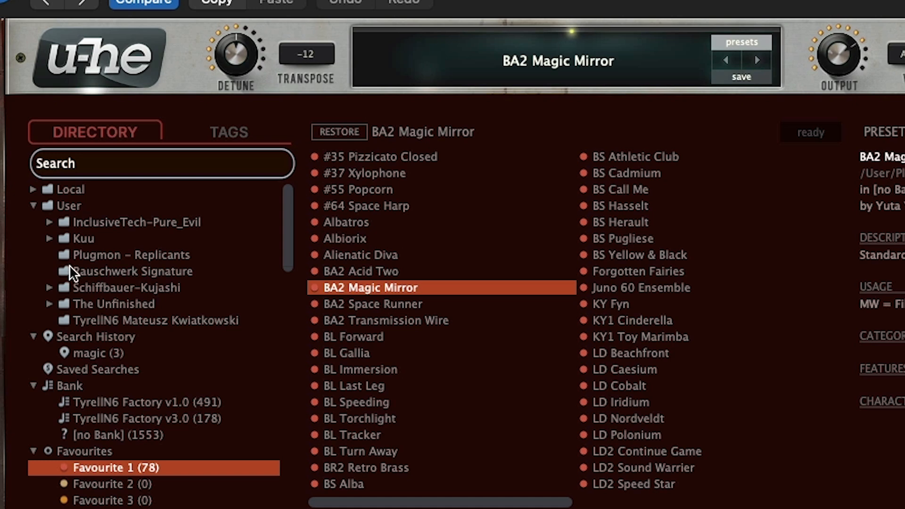
click(29, 202)
click(30, 203)
- Switch to Finder and open the hidden user Library folder
click(357, 10)
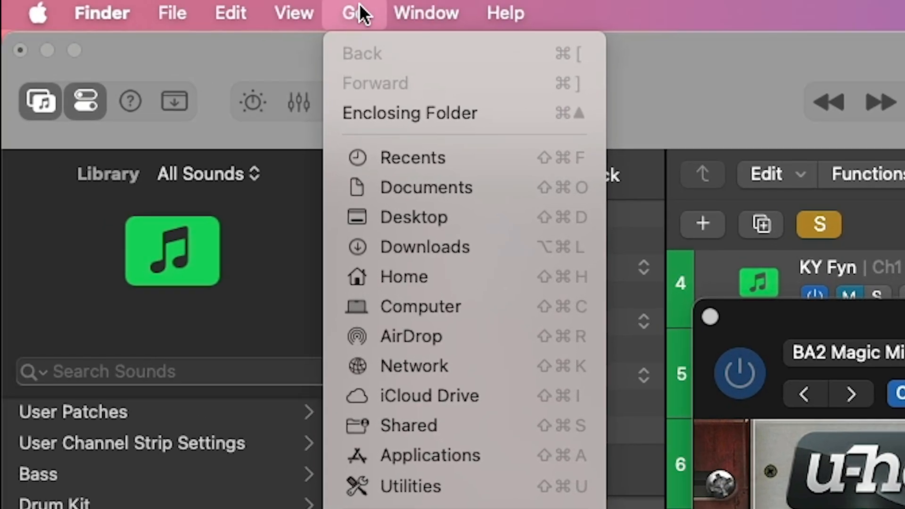
mouse_move(381, 11)
mouse_move(353, 12)
key(alt)
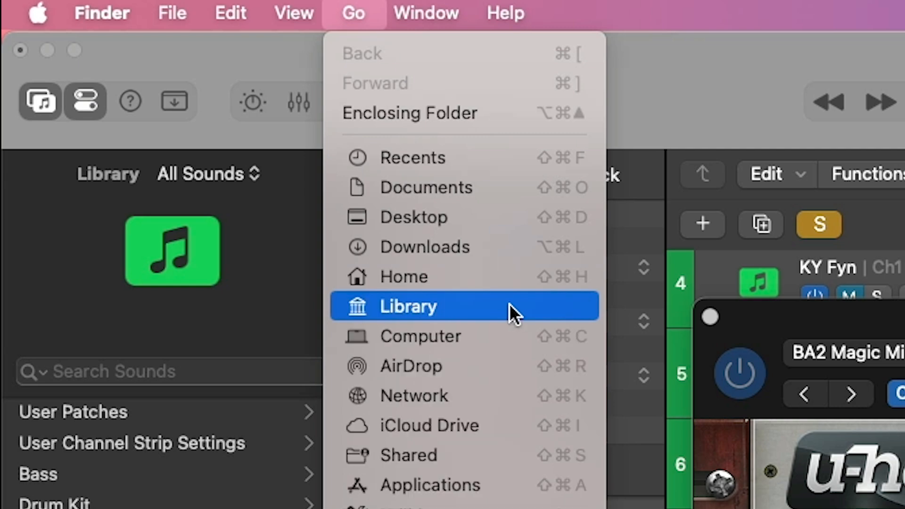
click(398, 306)
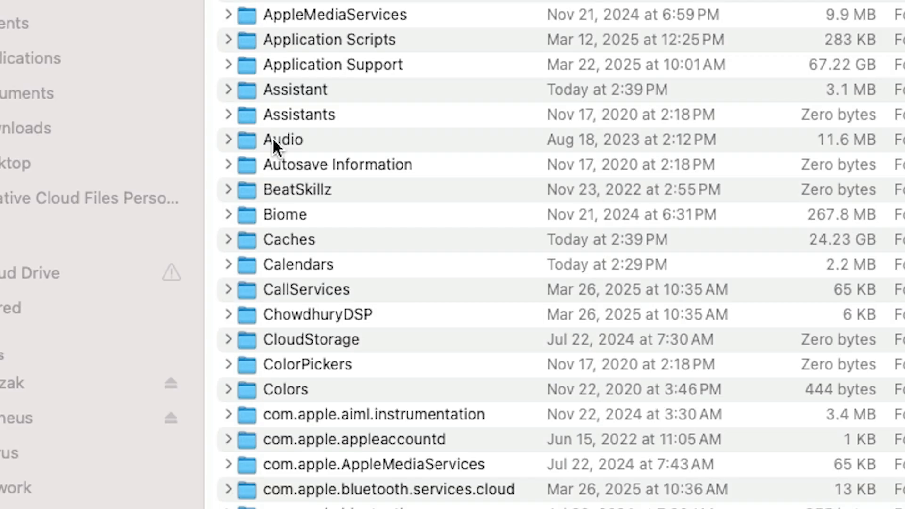
- Navigate from the Library through the audio Presets and u-he folders into the TyrellN6 folder
double_click(273, 138)
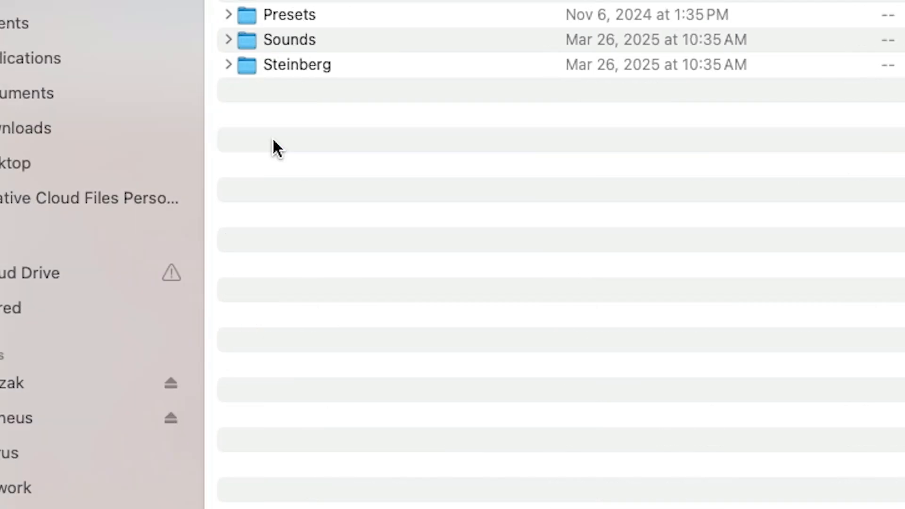
click(286, 15)
double_click(285, 14)
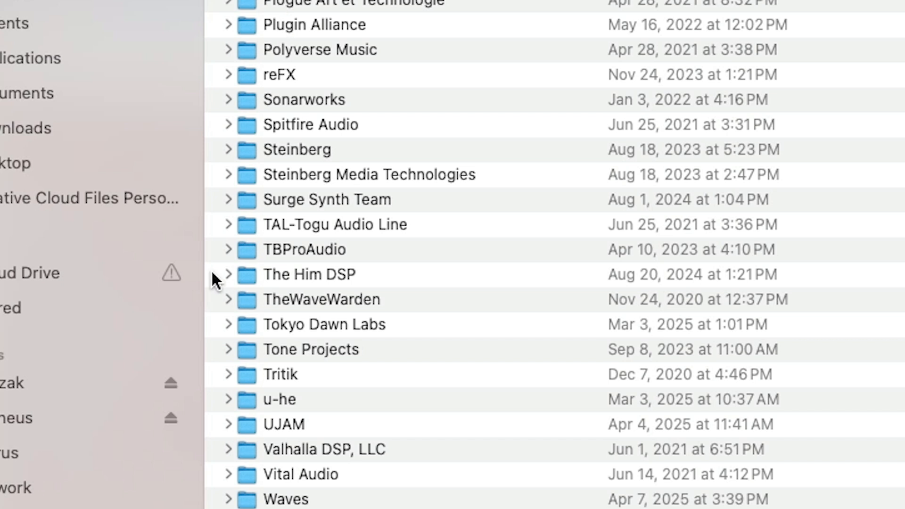
double_click(297, 399)
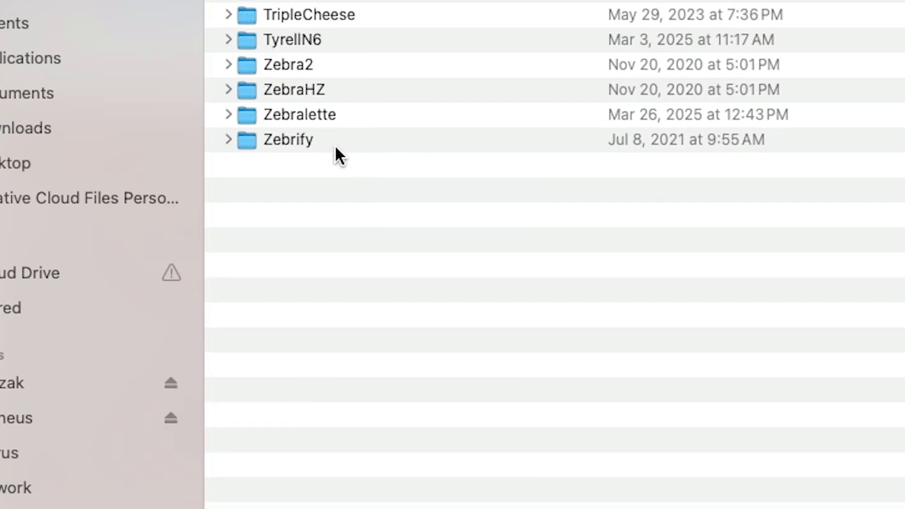
double_click(282, 39)
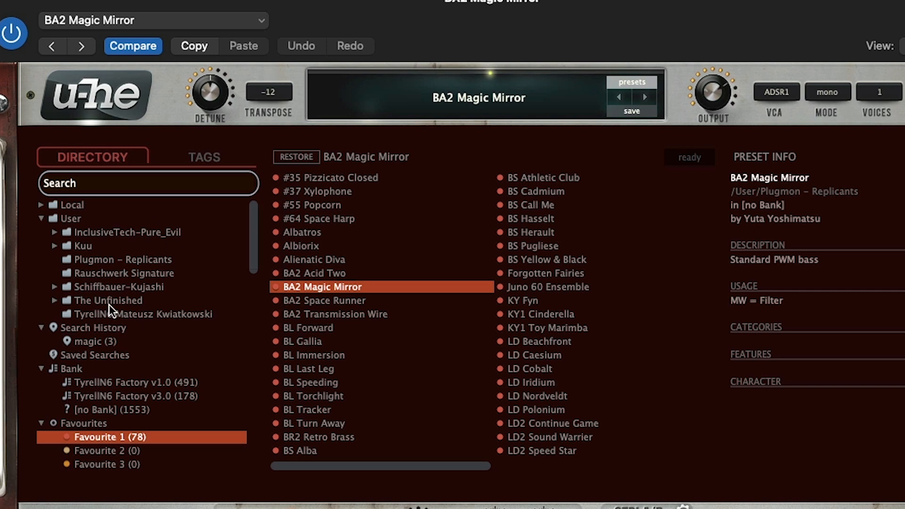
- Return to the synth's preset browser and list the presets in the Plugmon - Replicants user folder
click(104, 263)
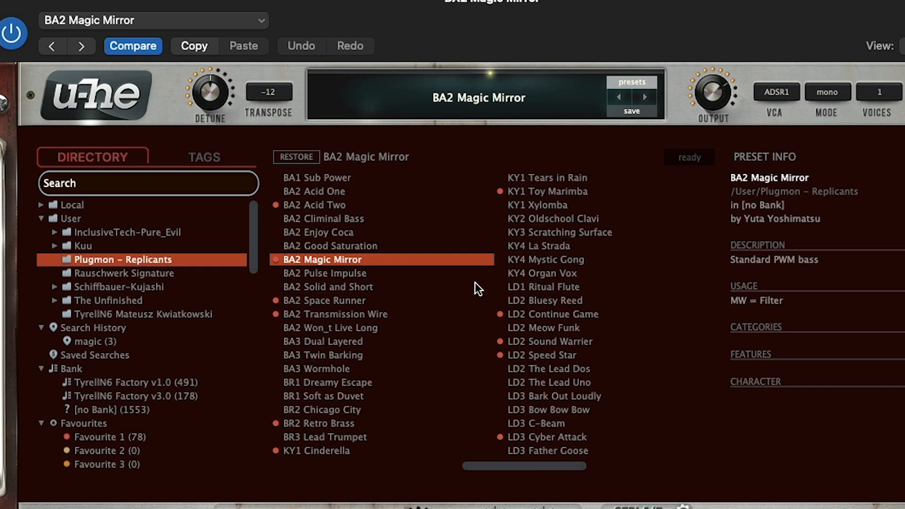
- Examine the Bank, Favourites and Tags entries in the preset directory and look through the Plugmon - Replicants preset list
scroll(126, 426, down, 8)
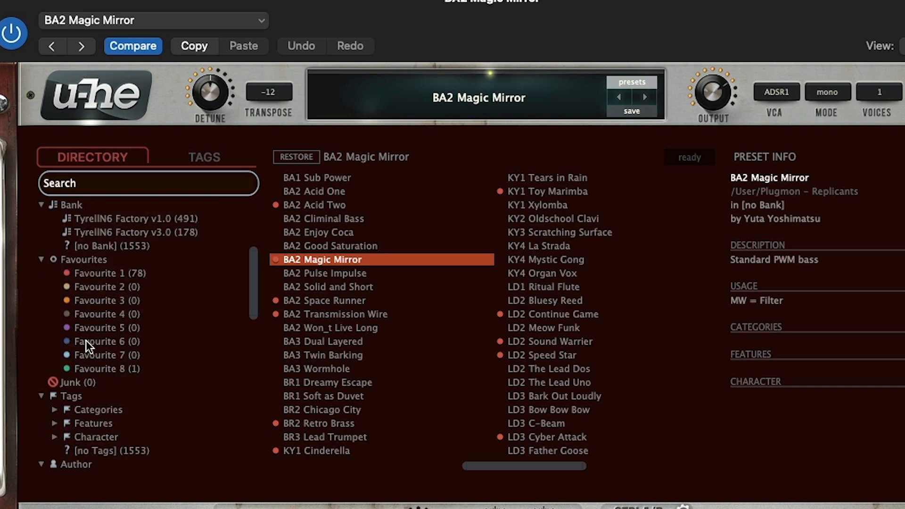
scroll(112, 281, up, 3)
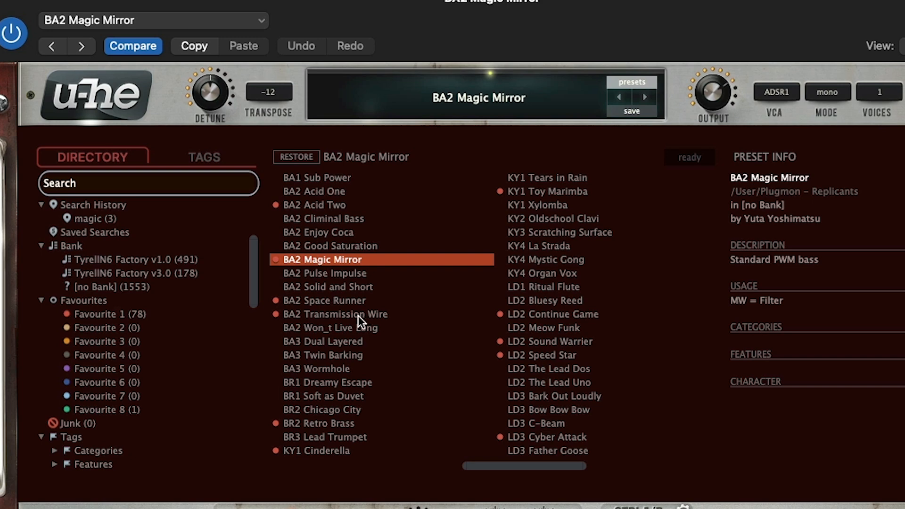
scroll(330, 340, left, 5)
scroll(117, 352, up, 4)
scroll(310, 346, right, 8)
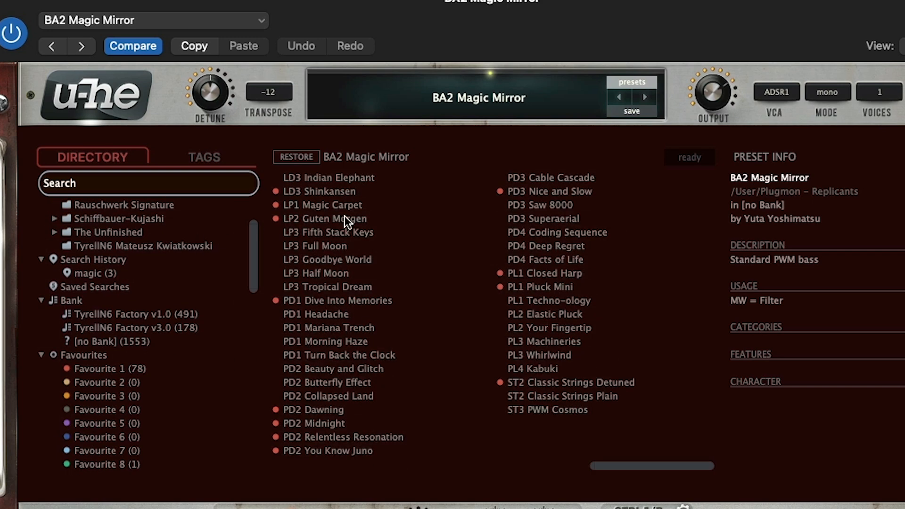
scroll(292, 339, left, 5)
scroll(270, 335, right, 5)
scroll(492, 321, left, 10)
scroll(429, 314, right, 10)
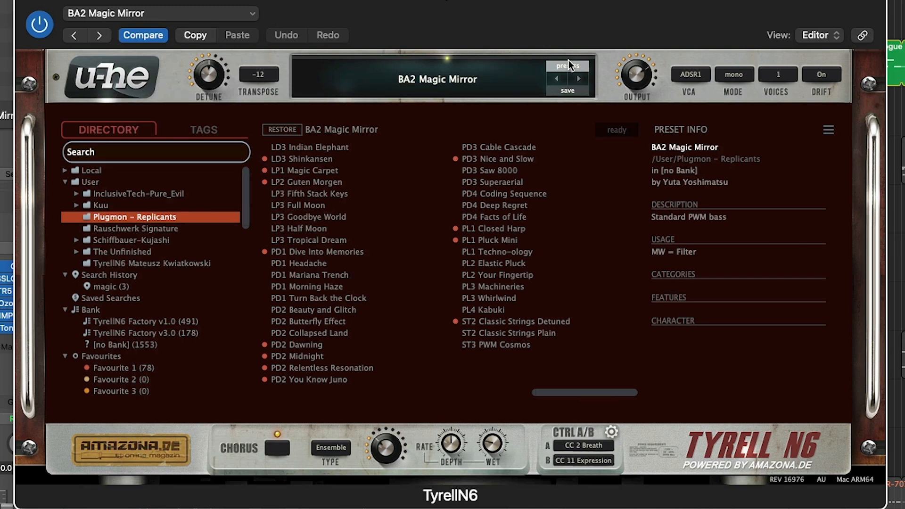
- Return from the preset browser to the synth panel and switch the skin to Tyrell Tech Noir [lfo2vco]
click(632, 82)
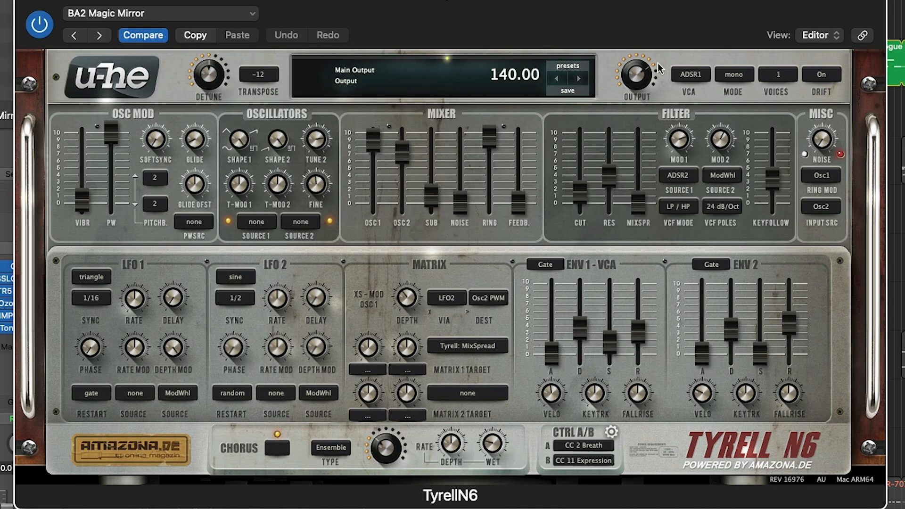
right_click(692, 60)
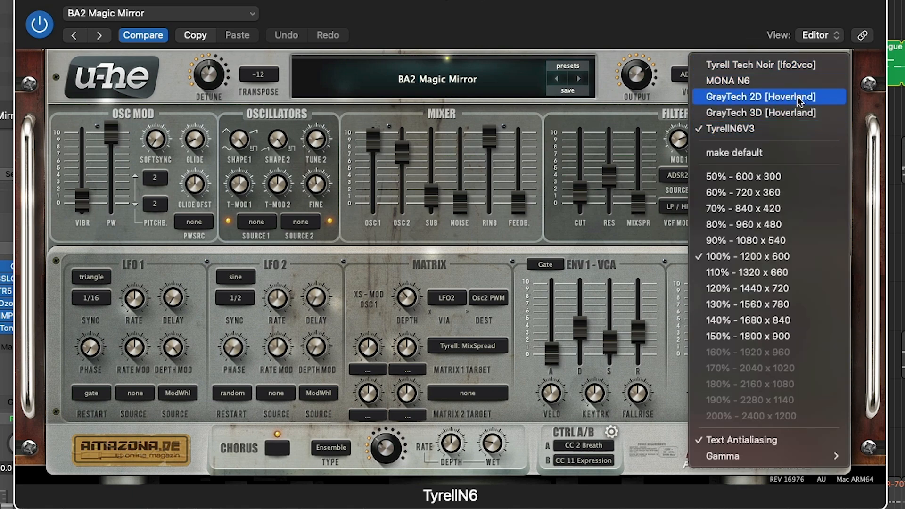
click(751, 66)
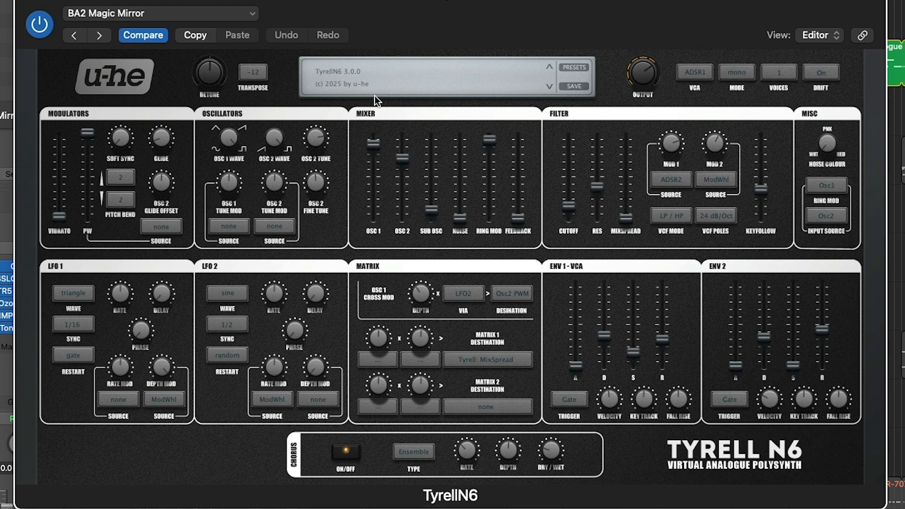
- Try the GrayTech 2D [Hoverland] and MONA N6 skins and reposition the plugin window to show the whole panel
right_click(616, 72)
click(703, 114)
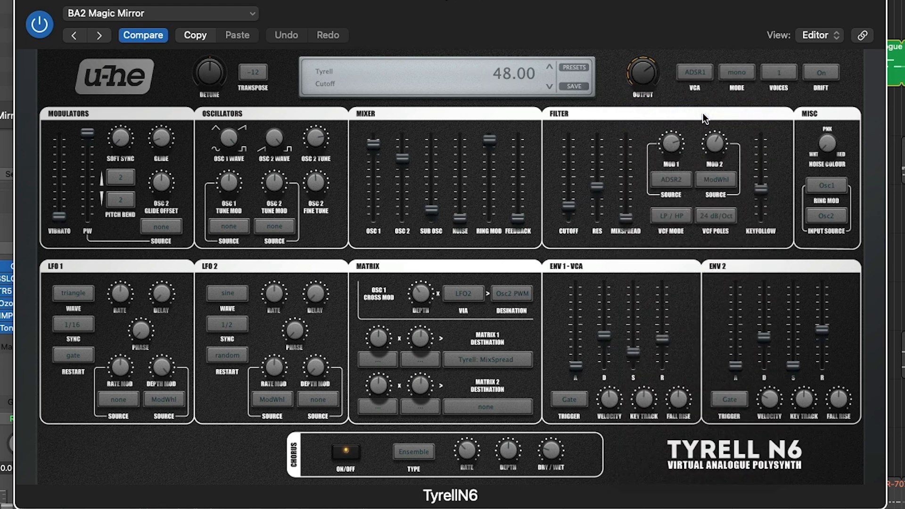
right_click(606, 64)
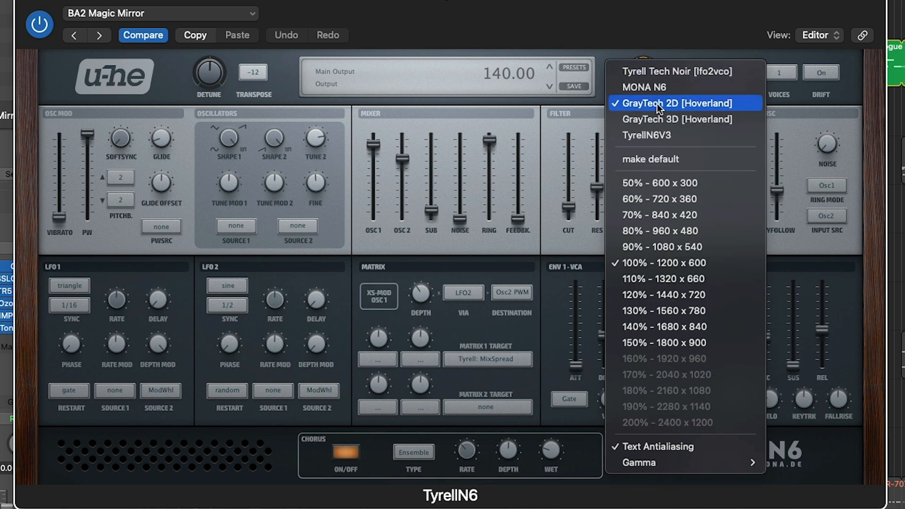
click(662, 114)
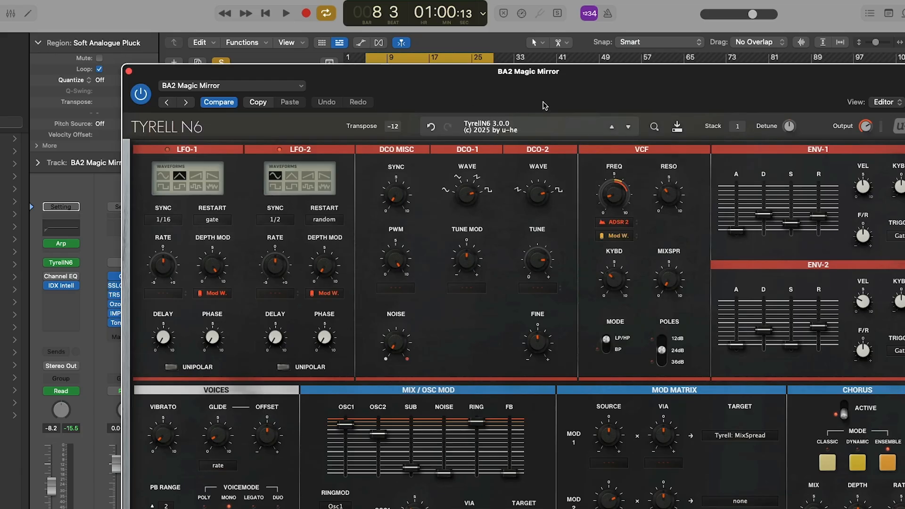
drag(639, 93, 575, 26)
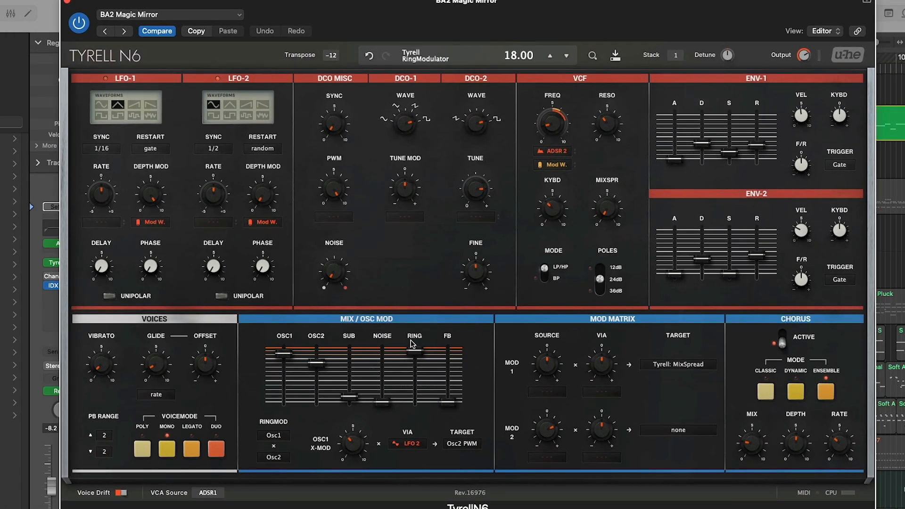
- Look through the numbered patch list in the MONA N6 skin's display and close it without choosing a patch
click(454, 50)
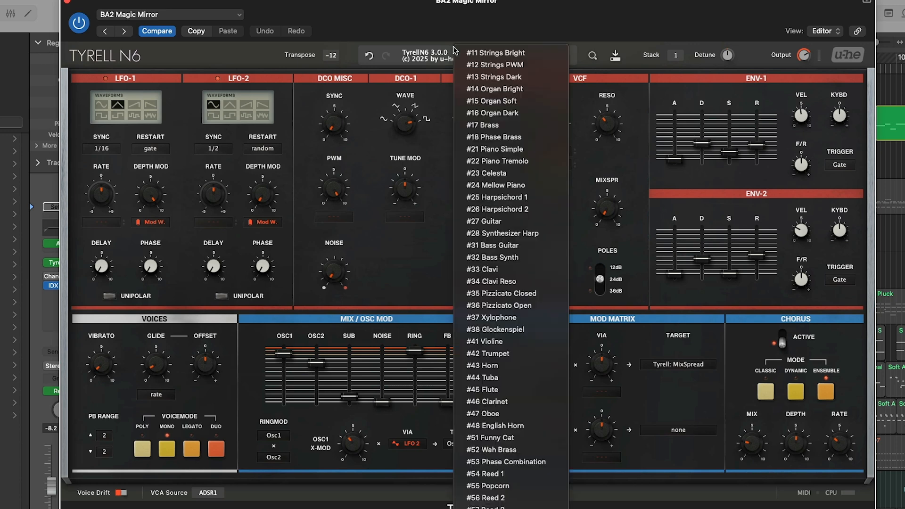
click(430, 55)
click(496, 62)
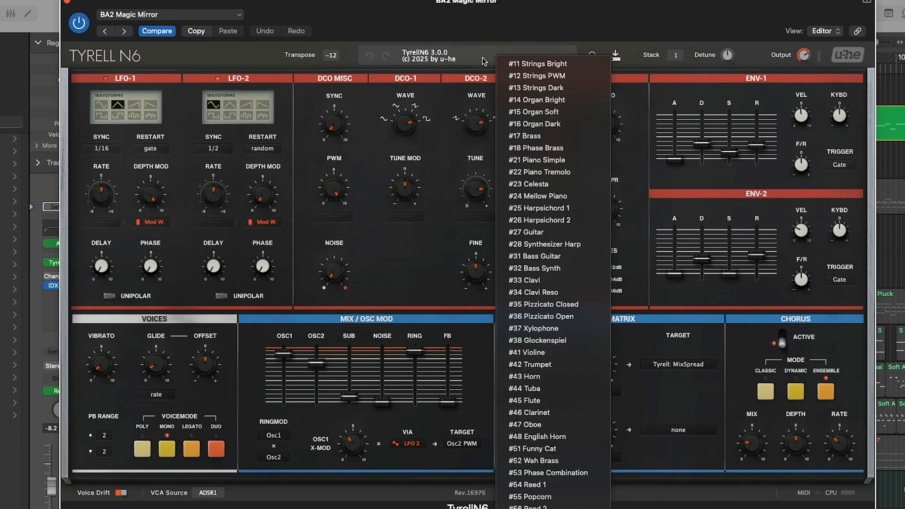
right_click(478, 55)
click(462, 47)
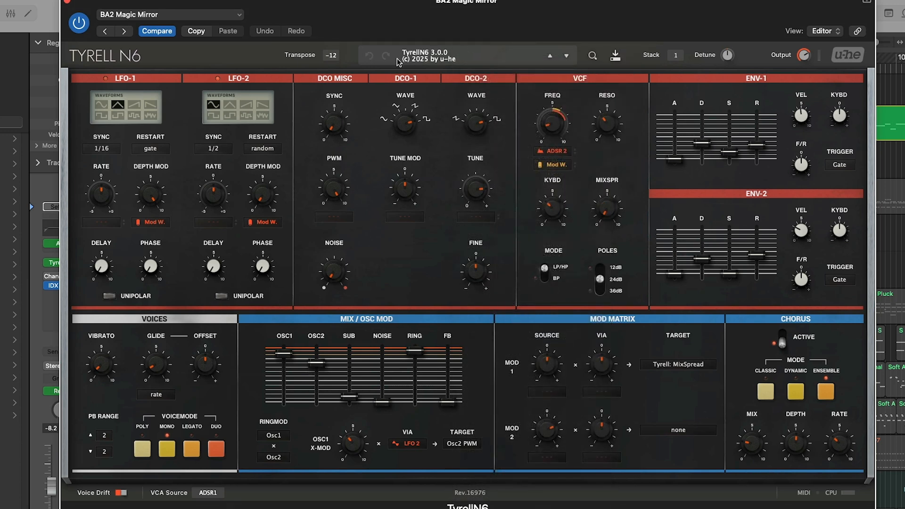
click(422, 54)
scroll(477, 368, down, 8)
scroll(476, 330, up, 9)
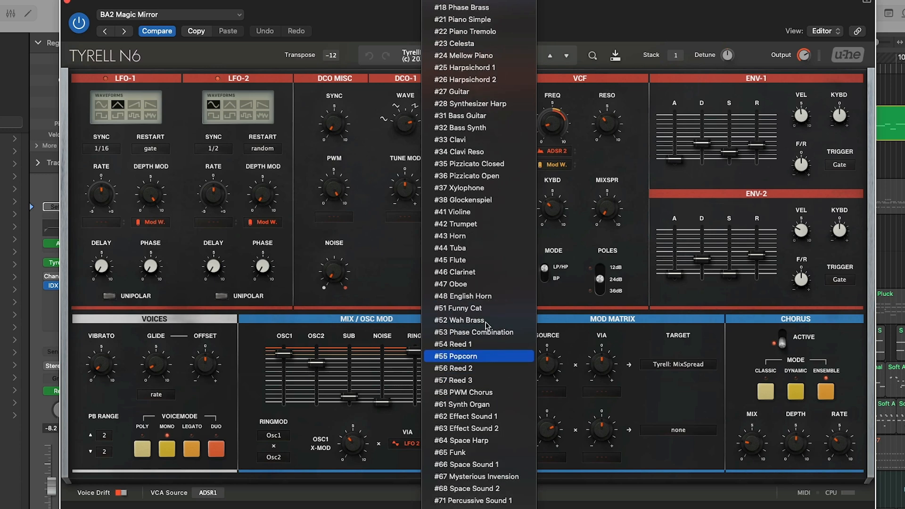
click(640, 50)
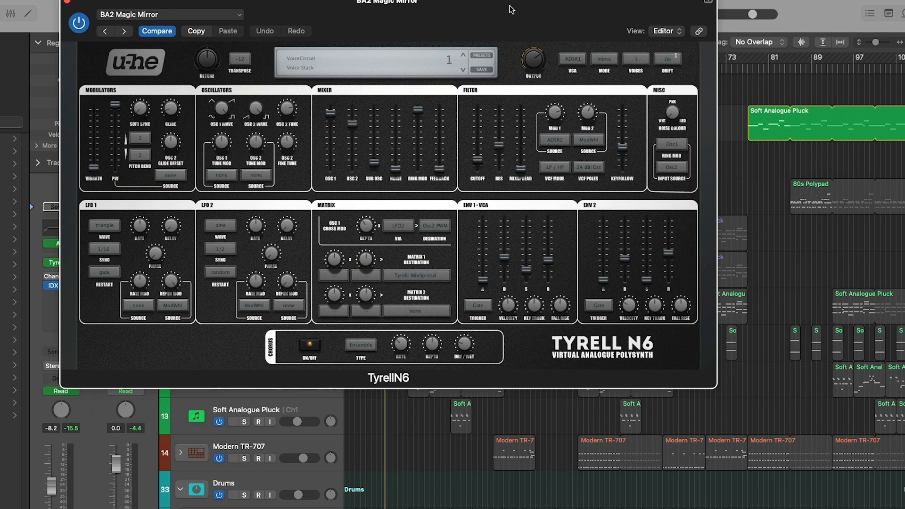
- Reposition the plugin window and switch the skin back to TyrellN6V3
drag(512, 3, 611, 64)
right_click(658, 150)
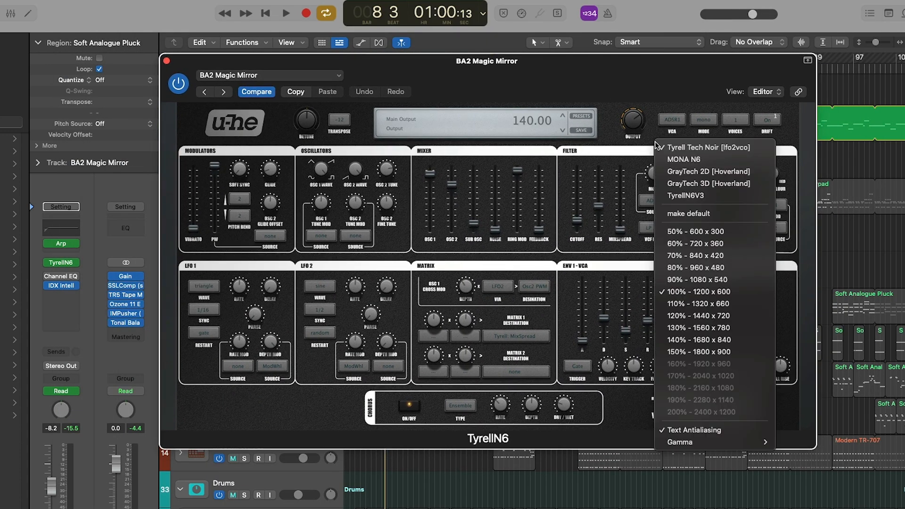
click(711, 197)
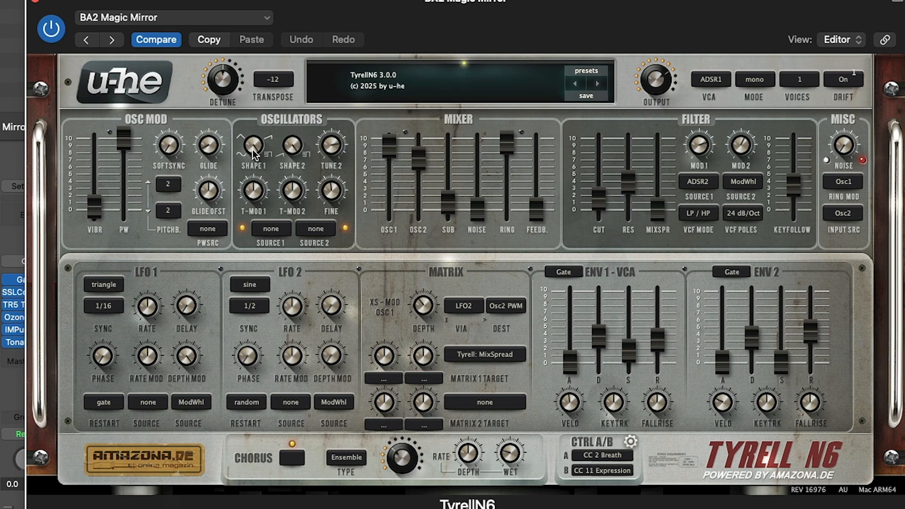
- Try the Shape 1 and Shape 2 oscillator waveform controls and lower the mixer's Osc 2 level to zero
mouse_move(253, 146)
mouse_down()
mouse_move(273, 314)
mouse_move(264, 141)
mouse_up()
click(288, 141)
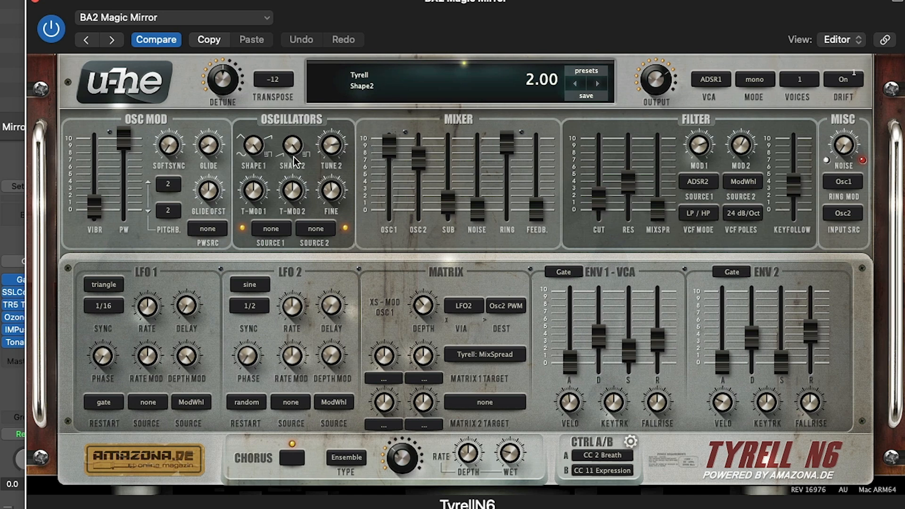
drag(296, 152, 292, 130)
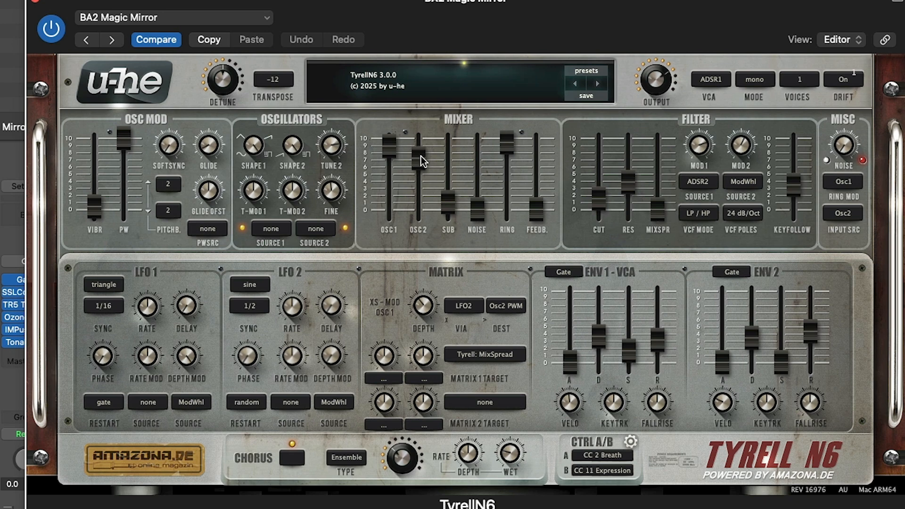
drag(421, 167, 420, 320)
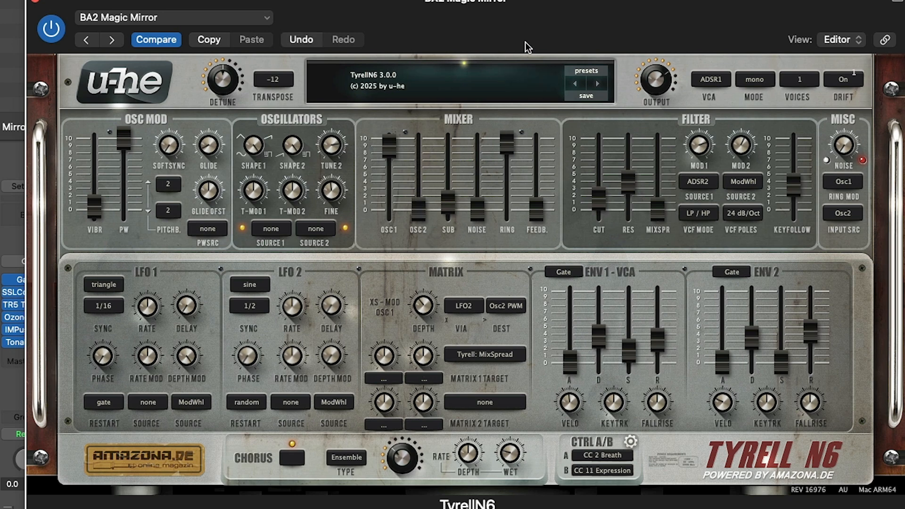
- Load the initialize patch in the Inst 34 synth instance and set Transpose to 0
drag(528, 40, 689, 453)
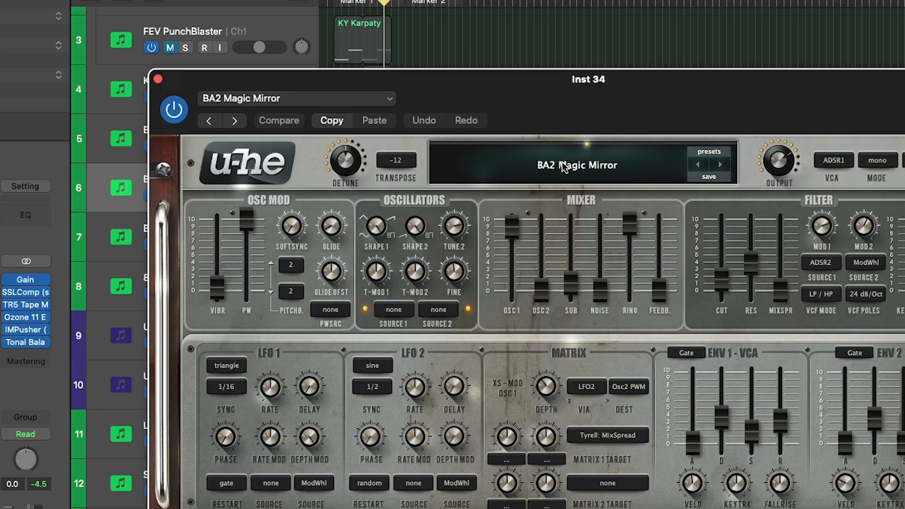
click(563, 166)
click(712, 152)
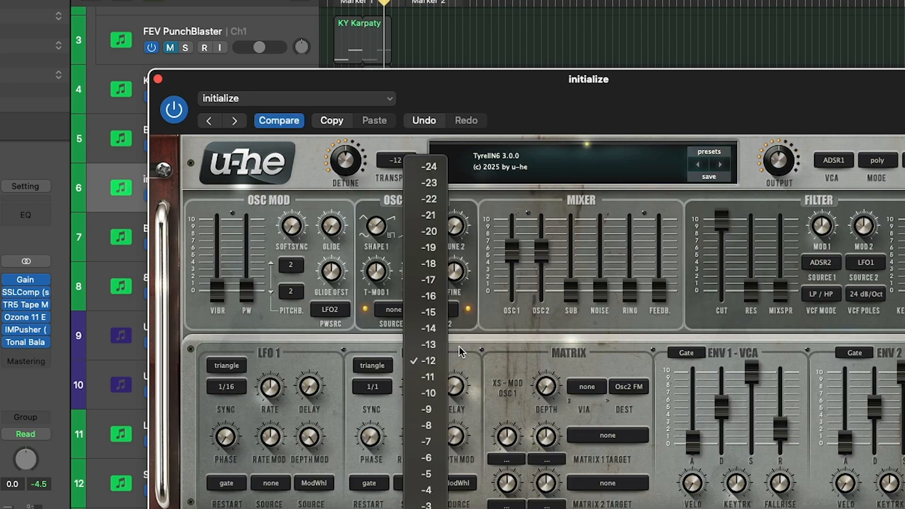
click(428, 508)
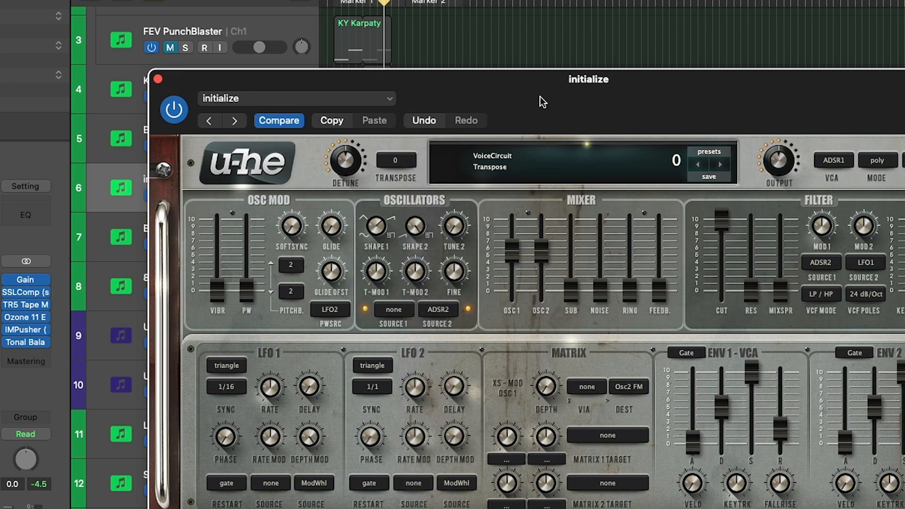
- Reposition the plugin window, toggle playback, and test the mixer's Osc 2 level by lowering it to zero and raising it to about halfway
drag(607, 79, 678, 72)
key(space)
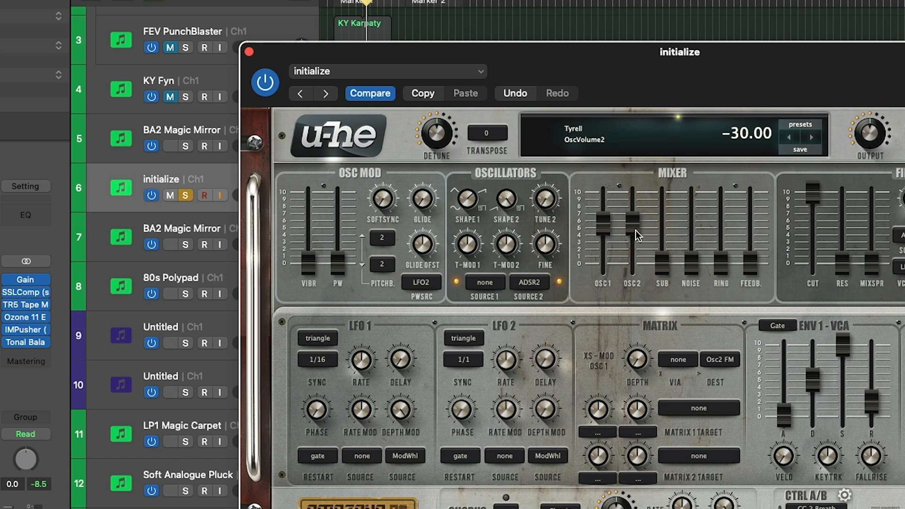
drag(636, 230, 642, 358)
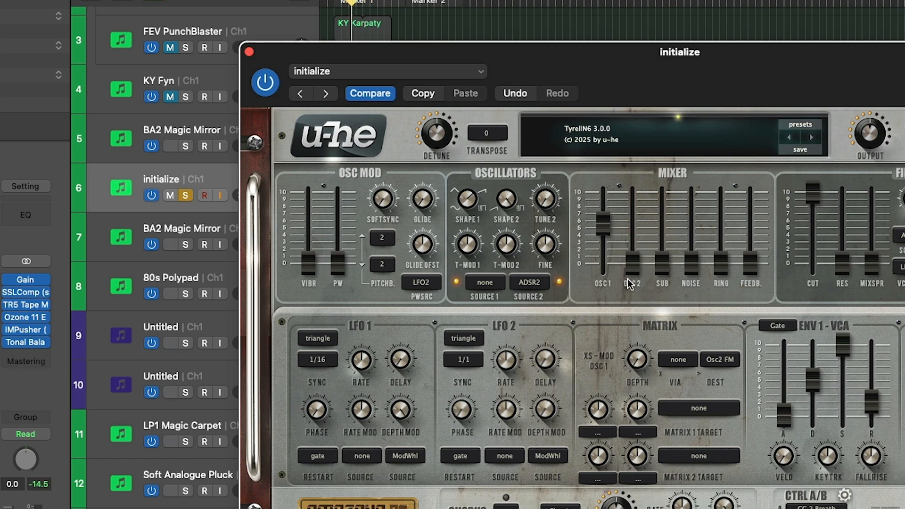
drag(632, 271, 633, 191)
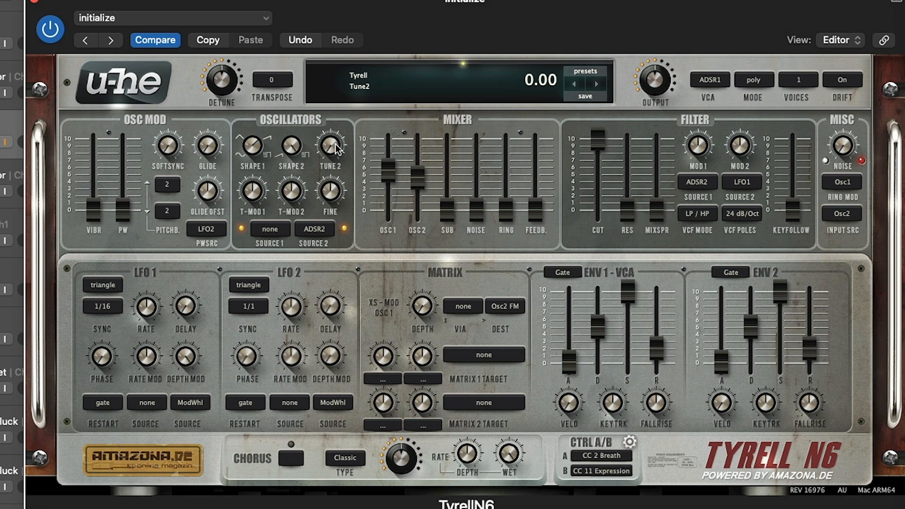
- Try detuning oscillator 2 with the Tune 2 and Fine controls
mouse_move(336, 188)
mouse_down()
mouse_move(342, 159)
mouse_move(335, 208)
mouse_move(335, 191)
mouse_up()
drag(333, 149, 310, 166)
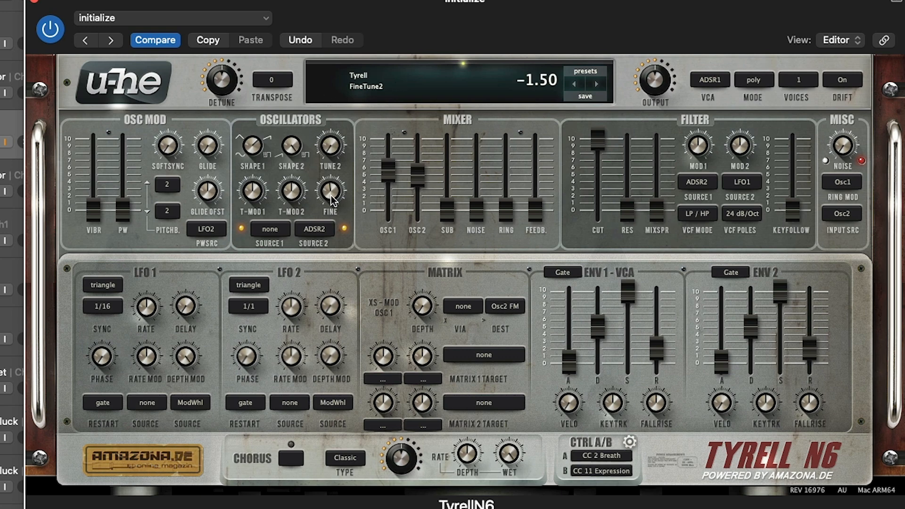
drag(331, 195, 346, 181)
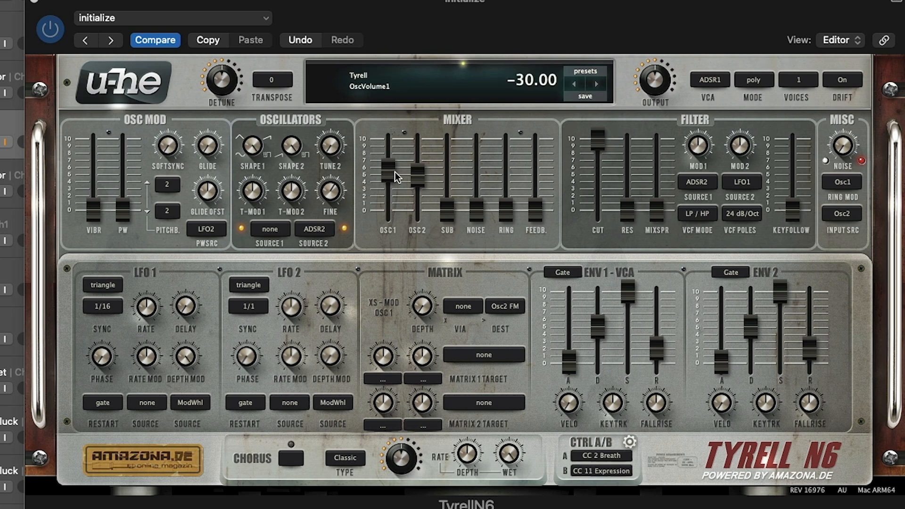
- Raise the mixer's Osc 1 level slightly and bring the Sub level up to about 3
drag(384, 174, 384, 171)
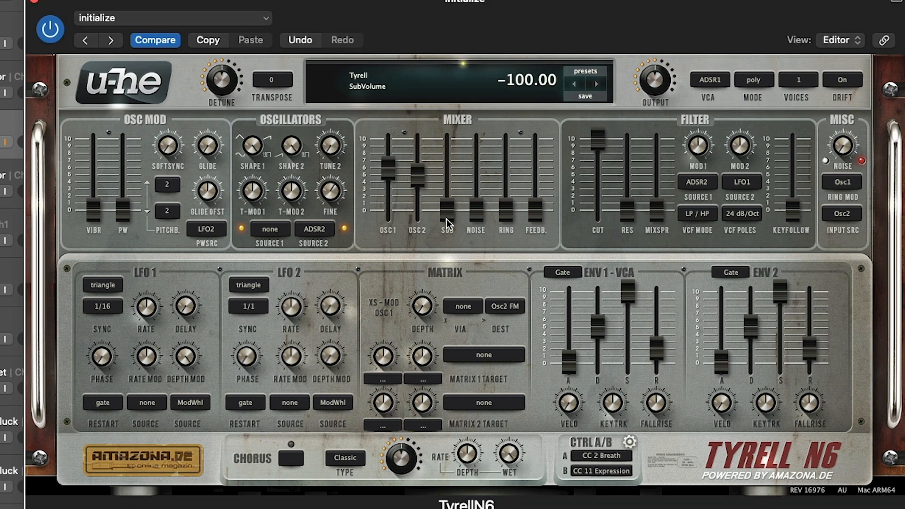
drag(446, 219, 447, 140)
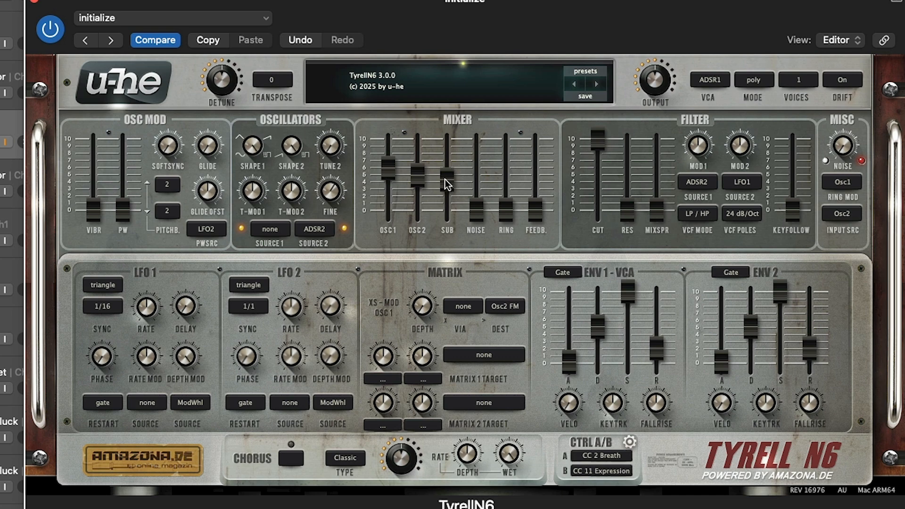
mouse_move(449, 183)
drag(449, 162, 440, 195)
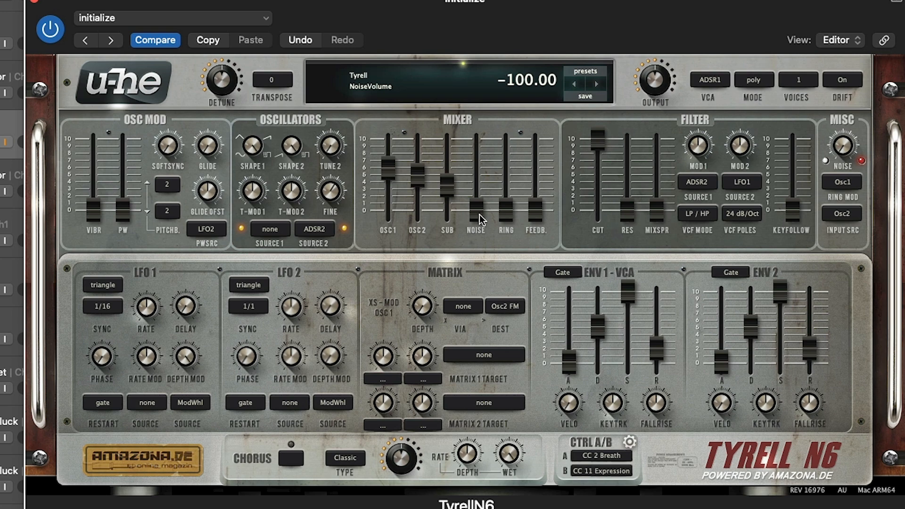
- Raise the mixer's Noise level to about 9 and try the Noise colour control
drag(476, 217, 485, 106)
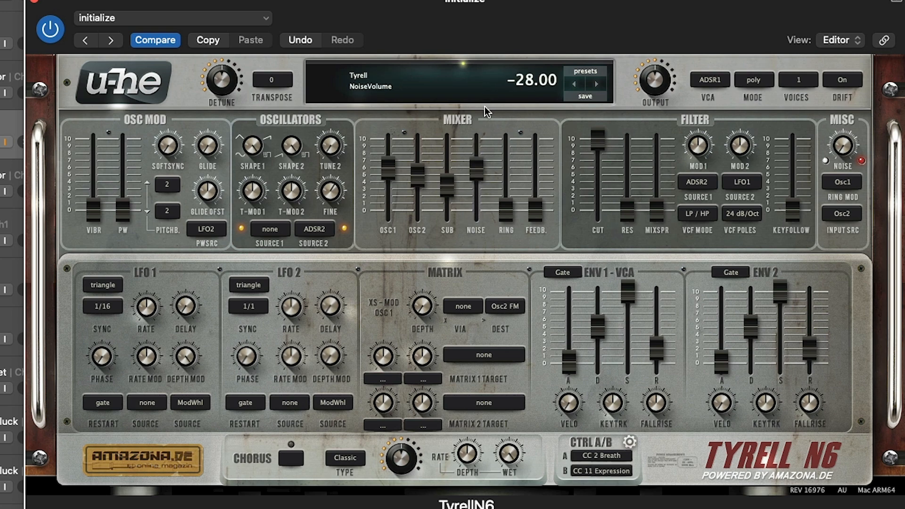
drag(846, 159, 839, 50)
drag(474, 176, 489, 108)
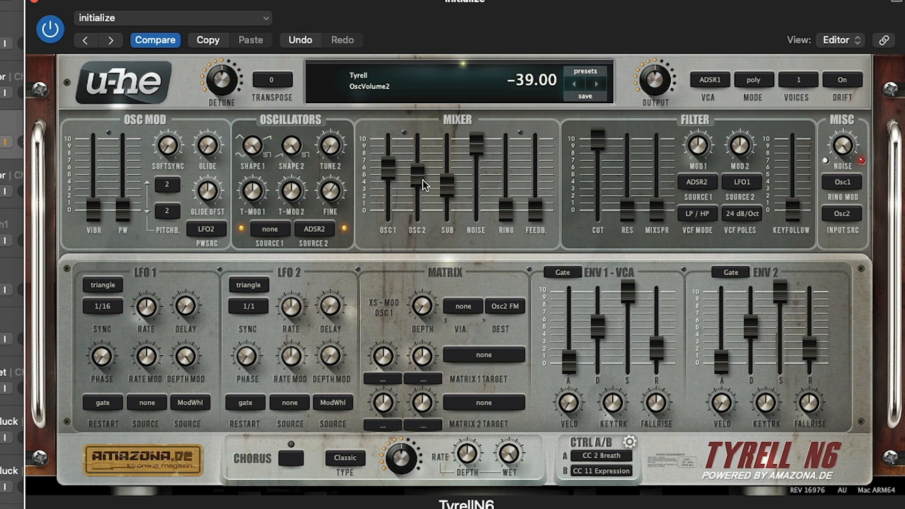
- Lower the Osc 1, Osc 2 and Sub levels to zero to isolate the noise, and adjust the Noise colour to 1.80
drag(420, 180, 431, 279)
drag(447, 186, 436, 309)
drag(388, 169, 387, 294)
drag(843, 147, 839, 256)
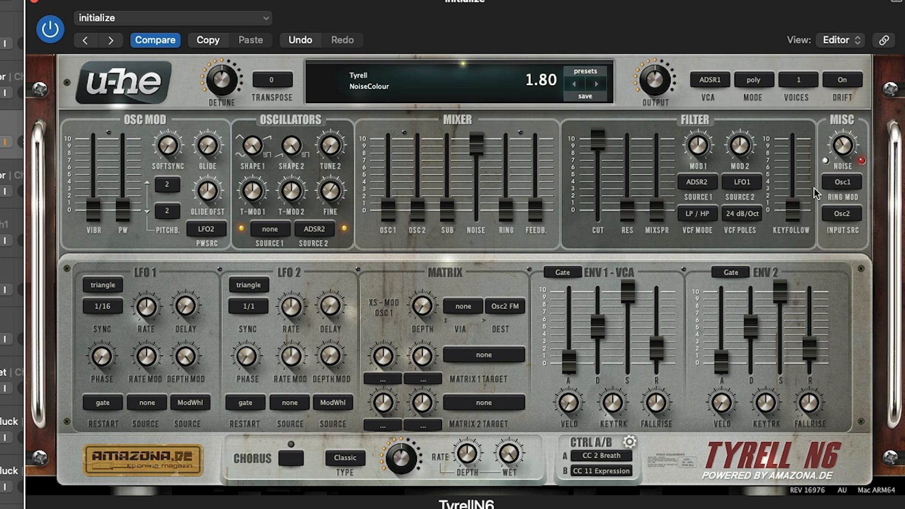
- Try the mixer's Ring level at about 4, and bring Ring down to about 1 and Noise to about 3
drag(814, 188, 807, 140)
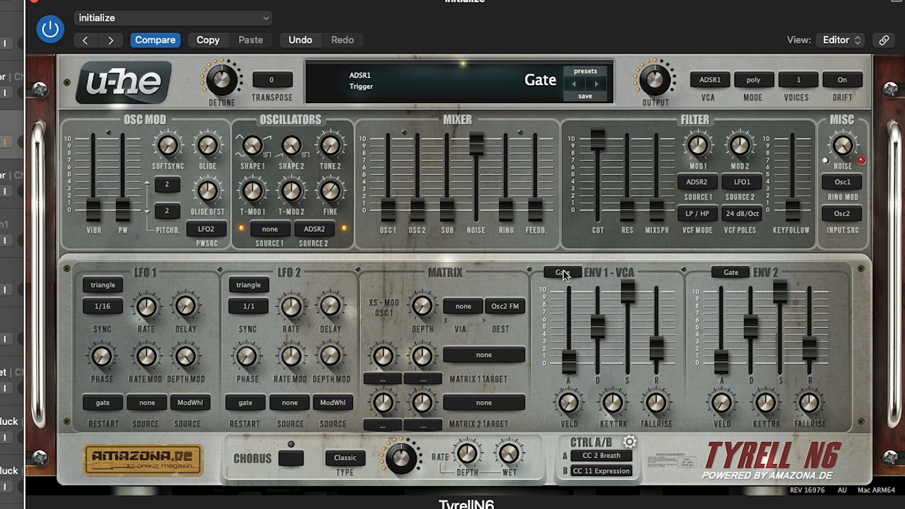
drag(509, 216, 526, 150)
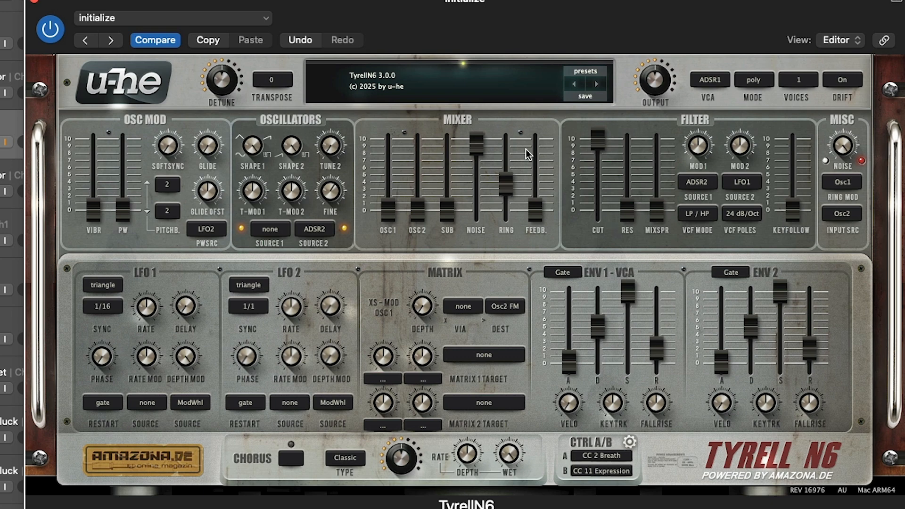
click(525, 149)
drag(526, 149, 409, 244)
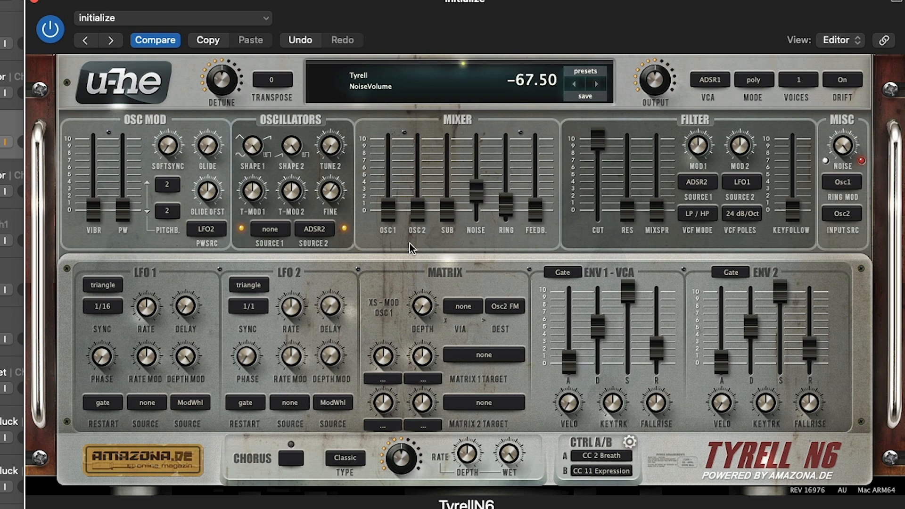
- Raise the mixer's Osc 1 level to about 7, Osc 2 to about 4 and Ring to about 6
drag(389, 213, 403, 115)
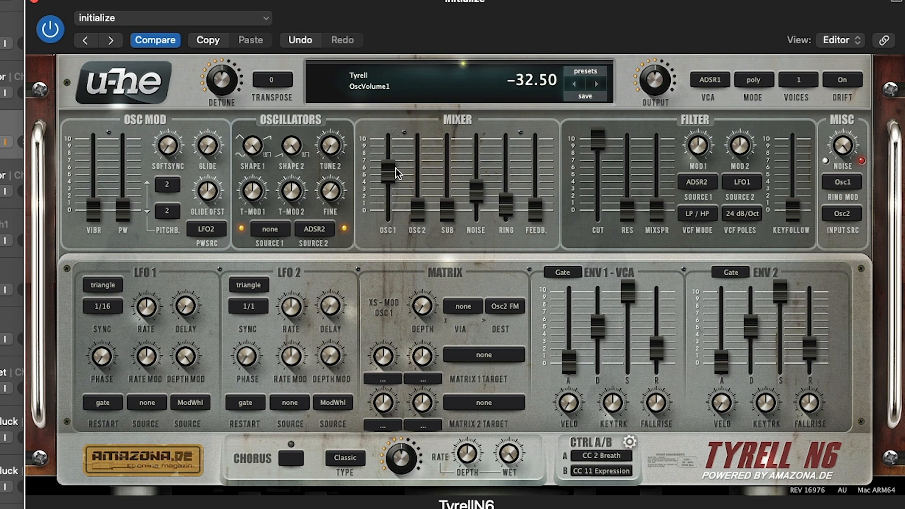
drag(395, 168, 399, 150)
drag(420, 218, 427, 148)
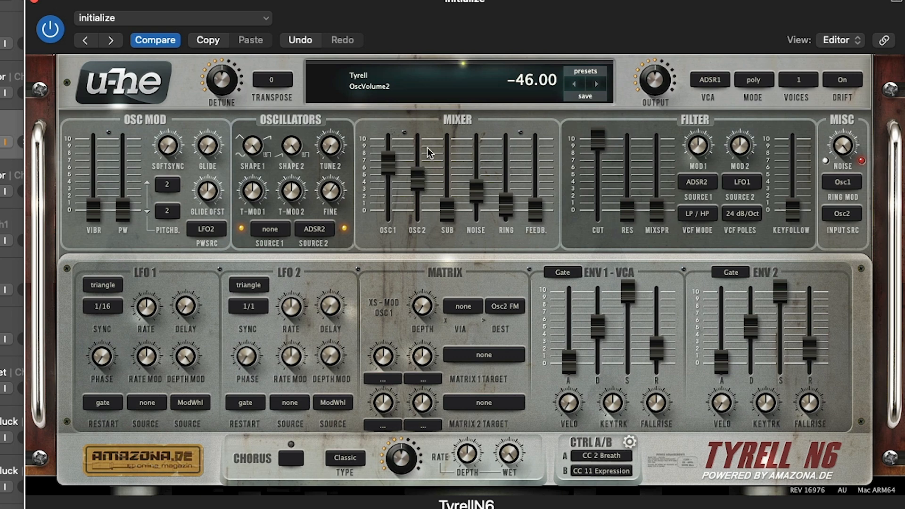
drag(506, 203, 491, 106)
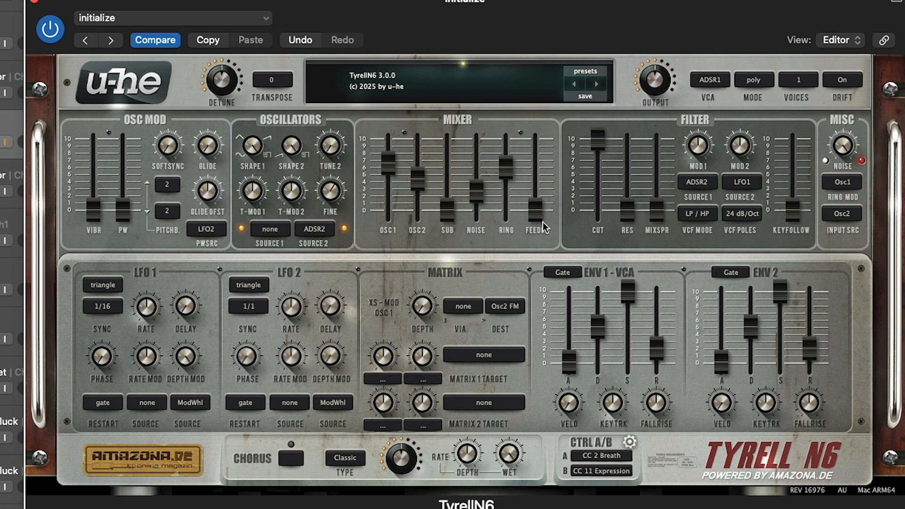
drag(542, 219, 518, 216)
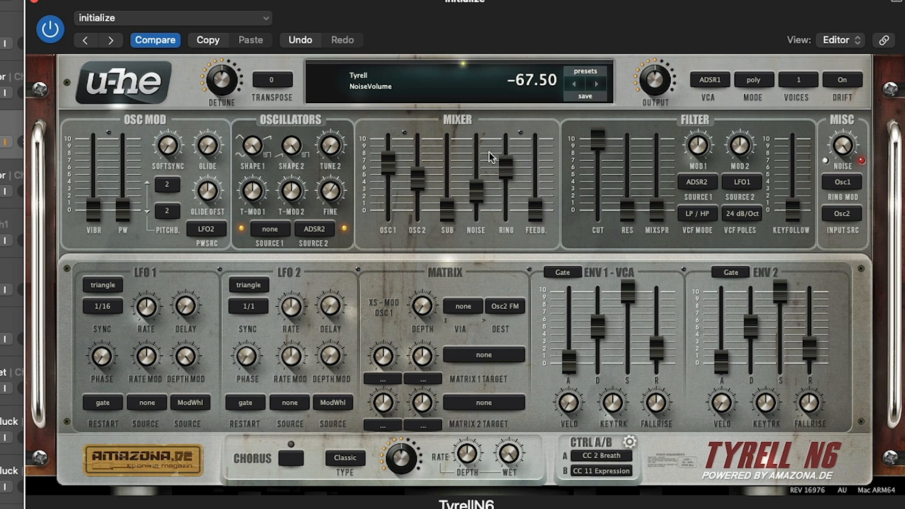
- Raise the mixer's Osc 1 level to its maximum and lower Osc 2, Noise and Ring to zero
mouse_move(388, 159)
mouse_down()
mouse_move(388, 194)
mouse_move(386, 149)
mouse_up()
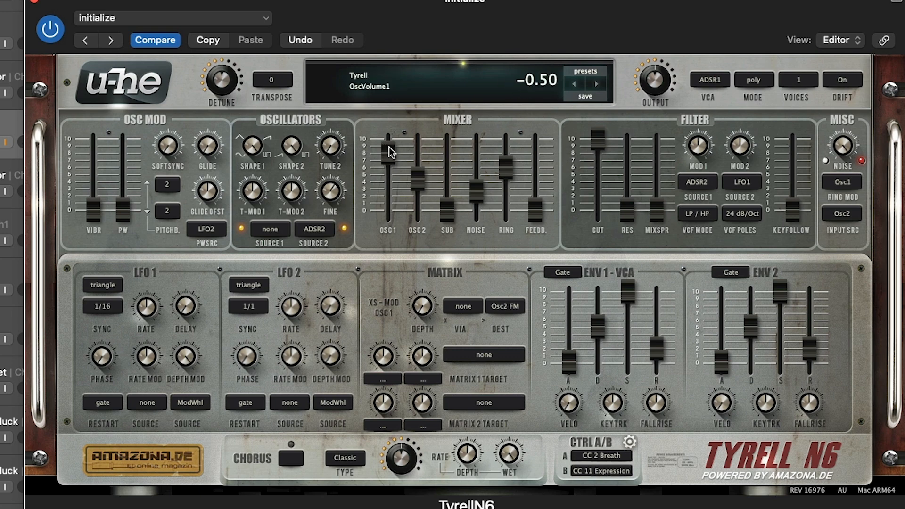
double_click(390, 147)
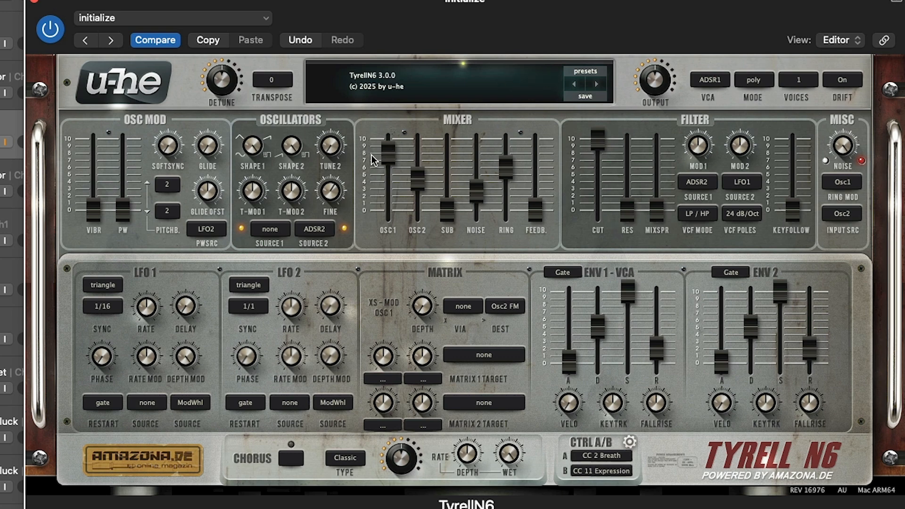
drag(386, 154, 396, 118)
drag(415, 174, 418, 208)
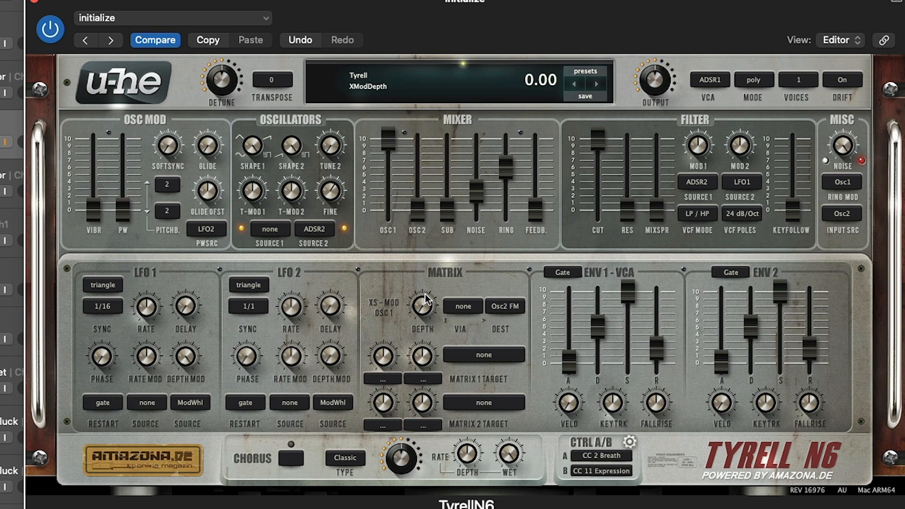
click(477, 196)
drag(477, 196, 476, 216)
drag(505, 168, 504, 216)
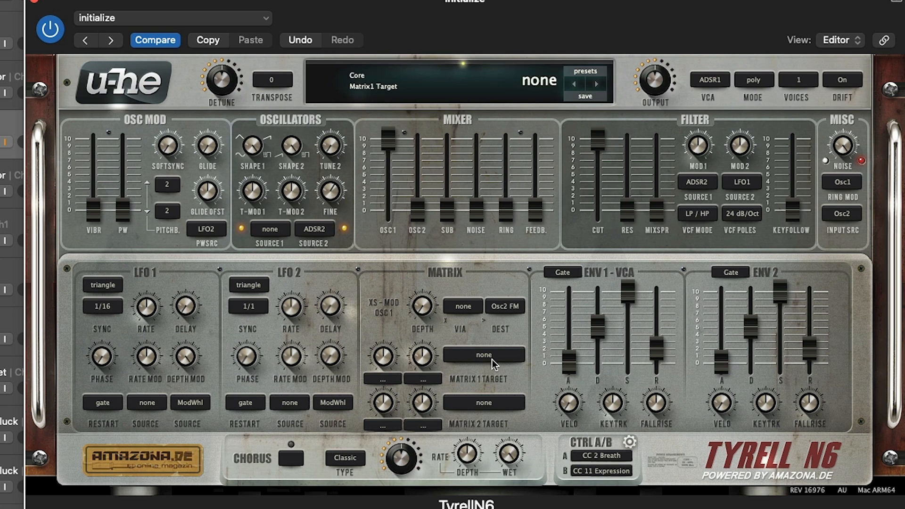
- Sweep the mixer's Osc 1 level down and back up to 25.00, and raise Osc 2 to about 9
drag(395, 143, 388, 226)
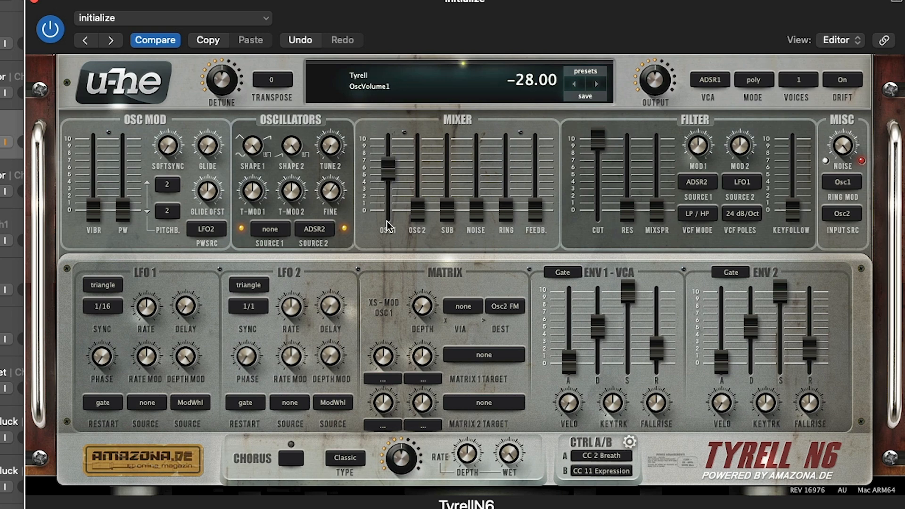
drag(388, 174, 396, 90)
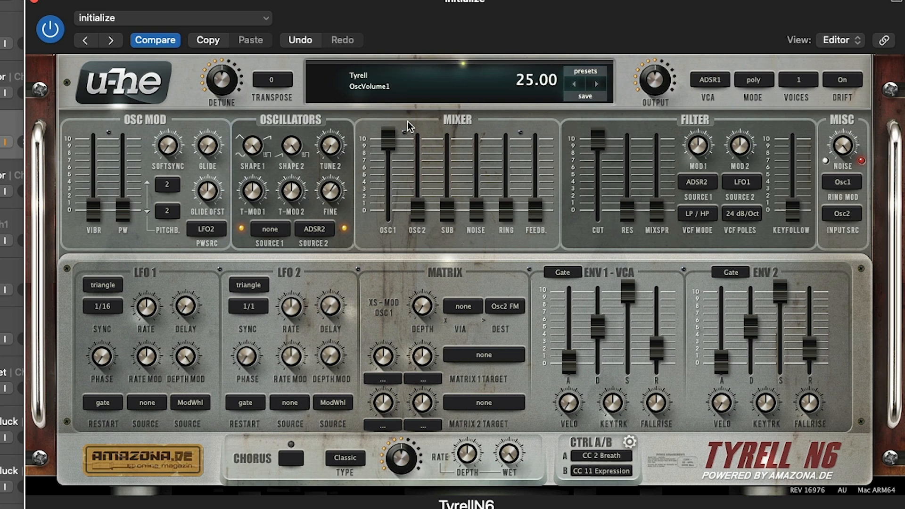
drag(657, 81, 654, 95)
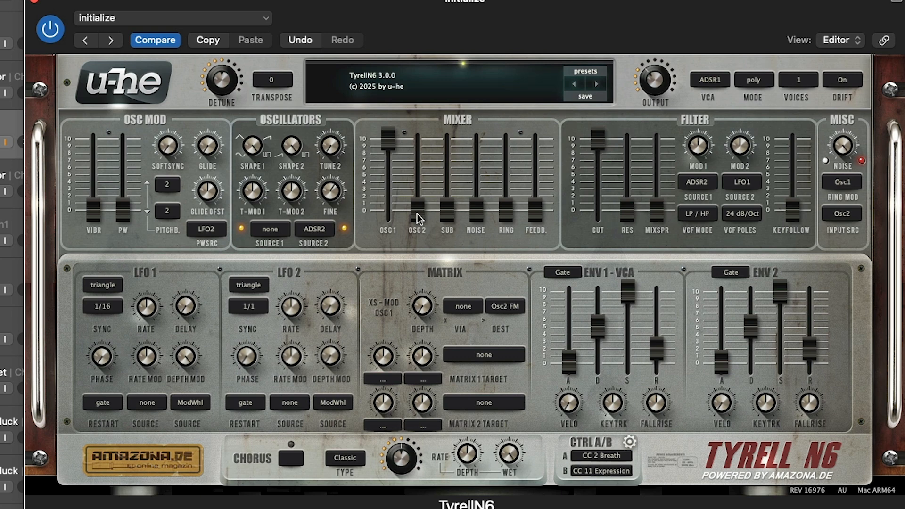
drag(416, 213, 425, 67)
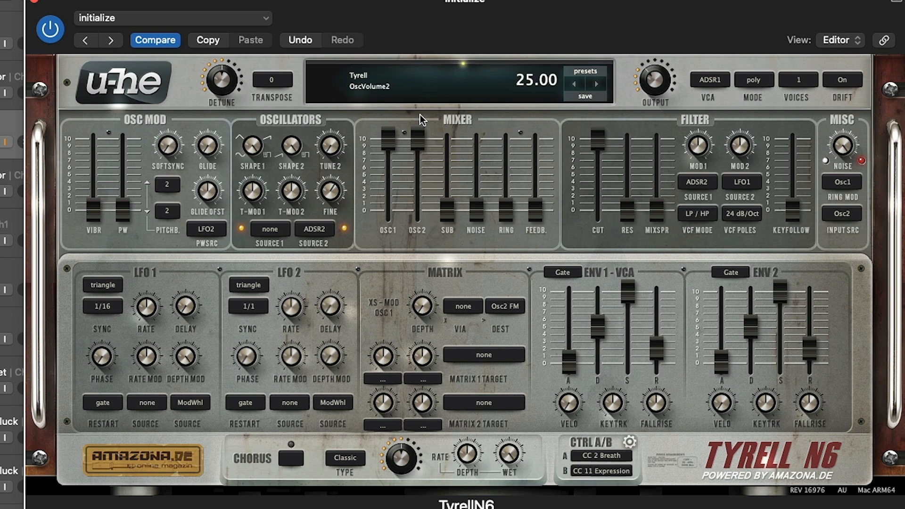
drag(421, 114, 421, 135)
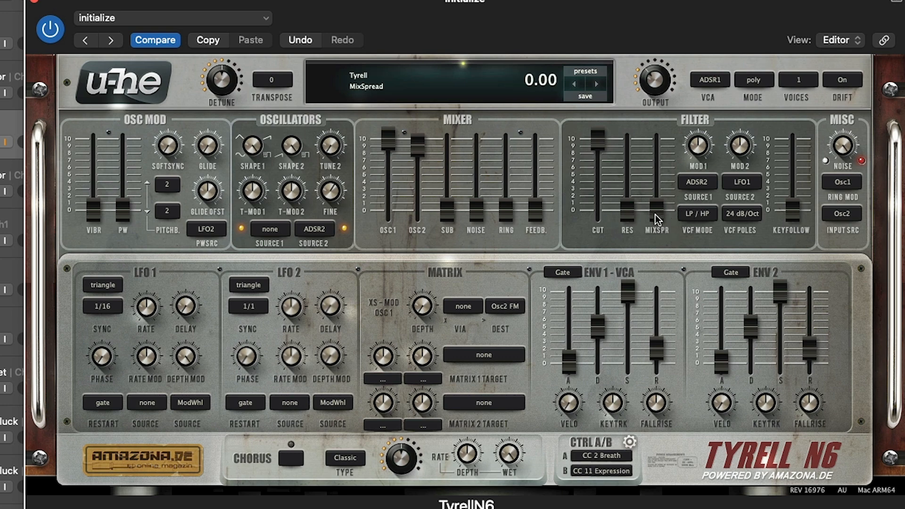
- Raise the filter's MixSpread to 54.00
drag(655, 213, 655, 253)
drag(660, 222, 661, 204)
drag(670, 167, 665, 135)
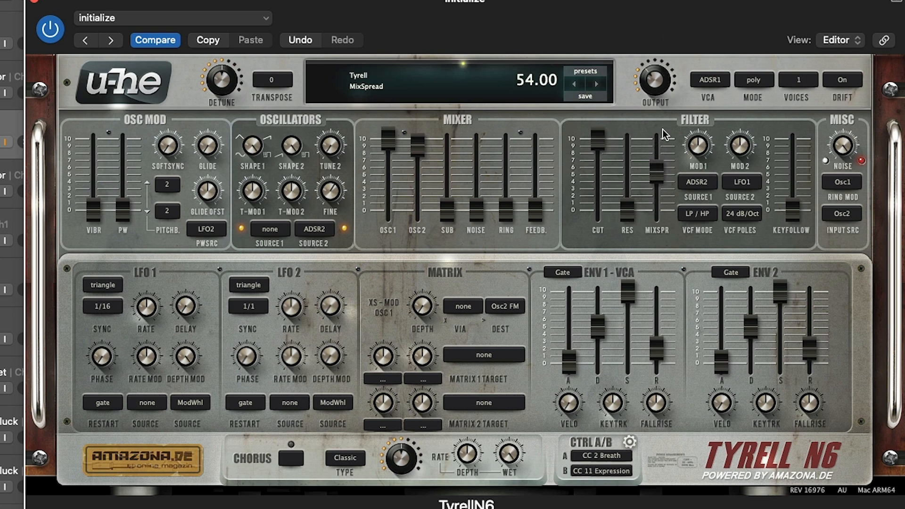
- Switch the VCF mode to BP and sweep MixSpread up and back down to zero
click(699, 215)
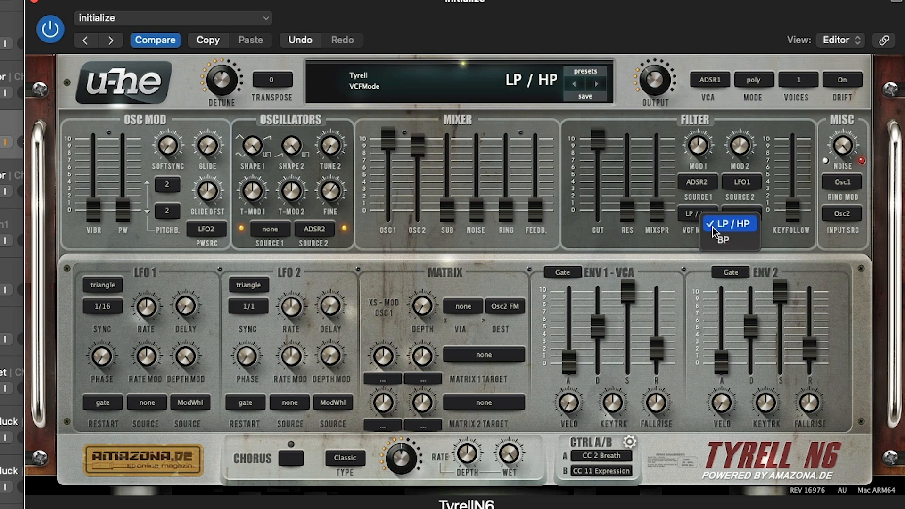
click(722, 240)
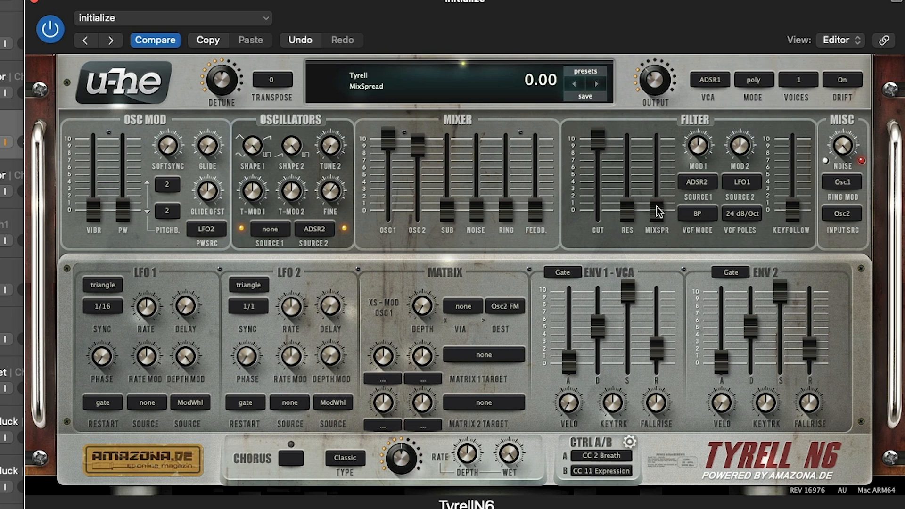
drag(657, 214, 657, 208)
drag(663, 166, 674, 221)
- Lower the filter cutoff to about 5 and raise the resonance to 100.00
drag(603, 134, 604, 132)
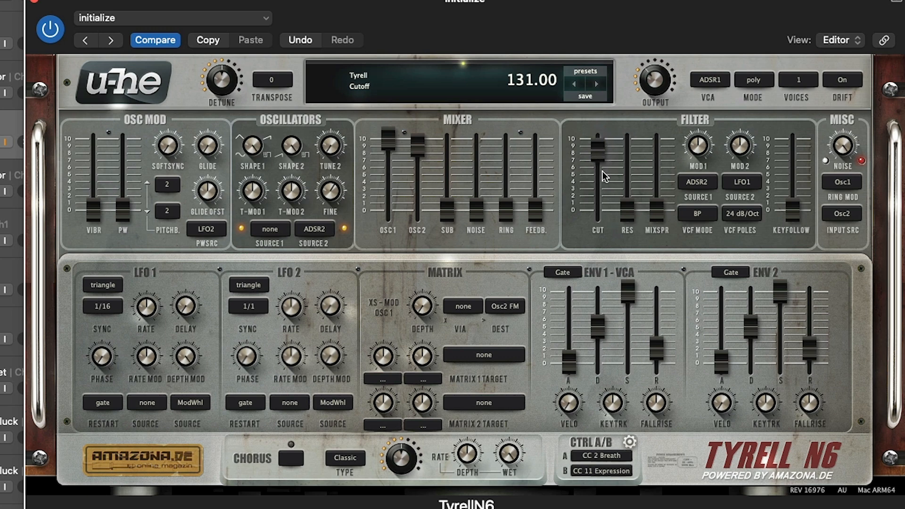
drag(603, 171, 629, 4)
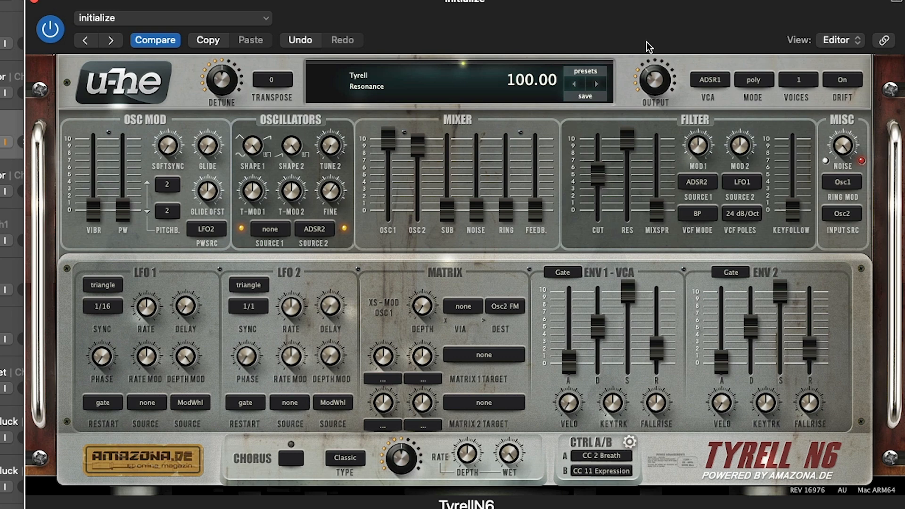
drag(632, 148, 656, 19)
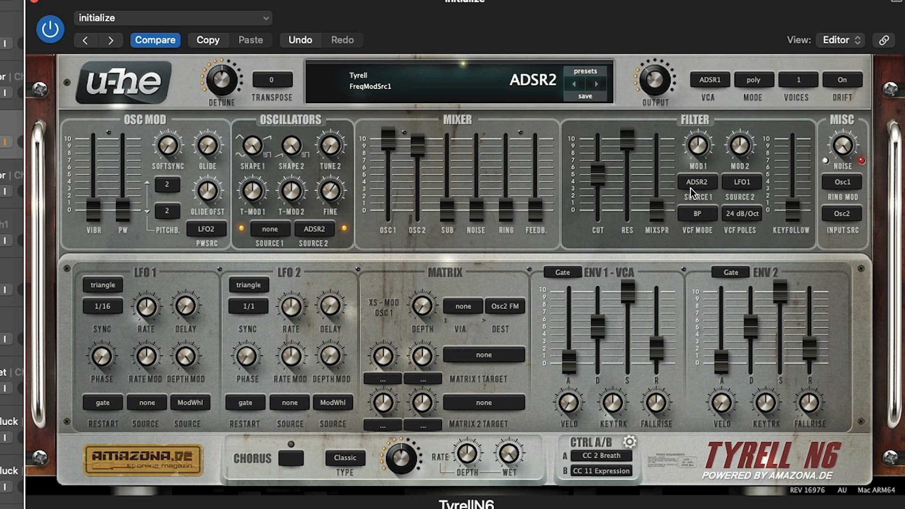
- Set the VCF poles to 36 dB/Oct and raise the filter cutoff to about 7
click(749, 216)
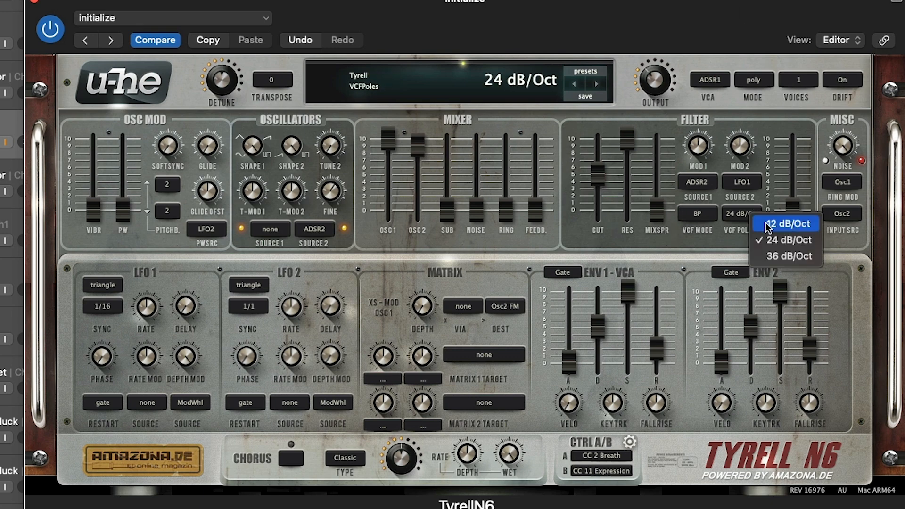
click(807, 257)
drag(598, 179, 605, 146)
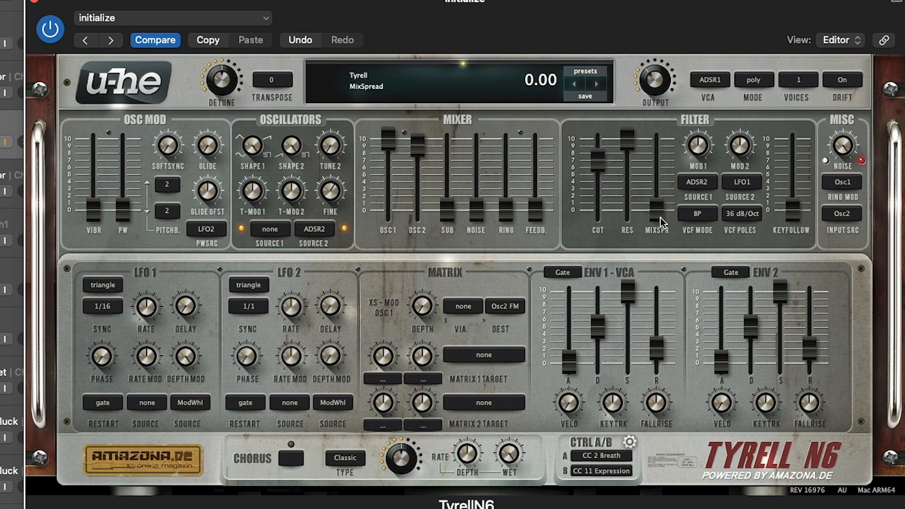
- Try the filter's Mod 1 amount and raise MixSpread to its maximum
drag(661, 165, 648, 179)
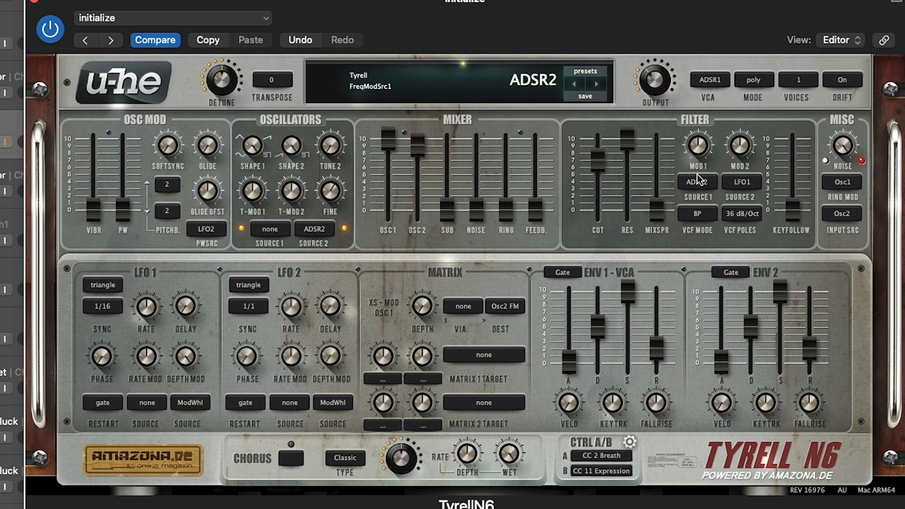
drag(705, 144, 709, 178)
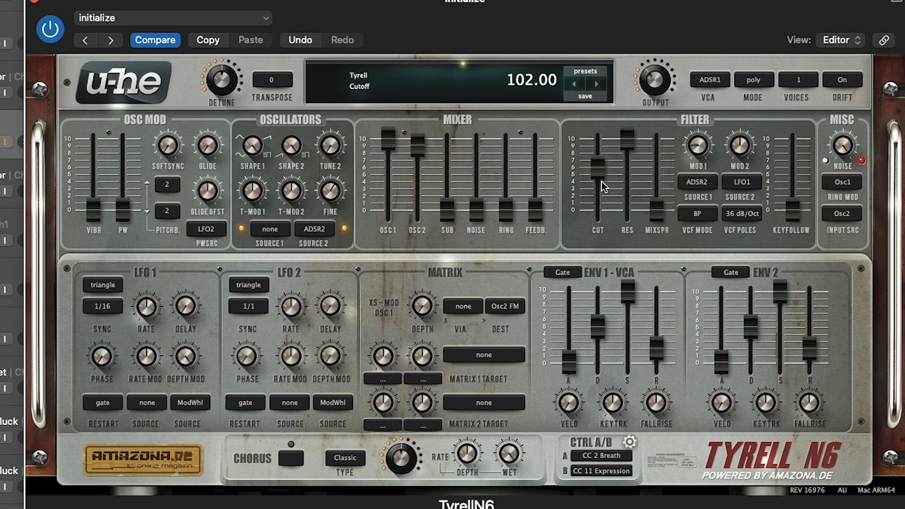
drag(657, 214, 644, 37)
- Set the VCF mode to LP / HP and lower MixSpread to 0.00
click(699, 214)
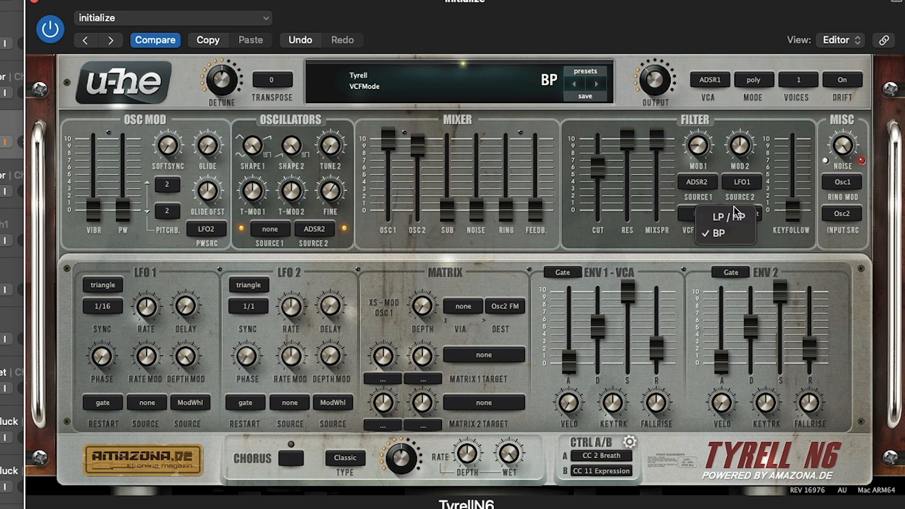
click(701, 210)
drag(661, 157, 661, 380)
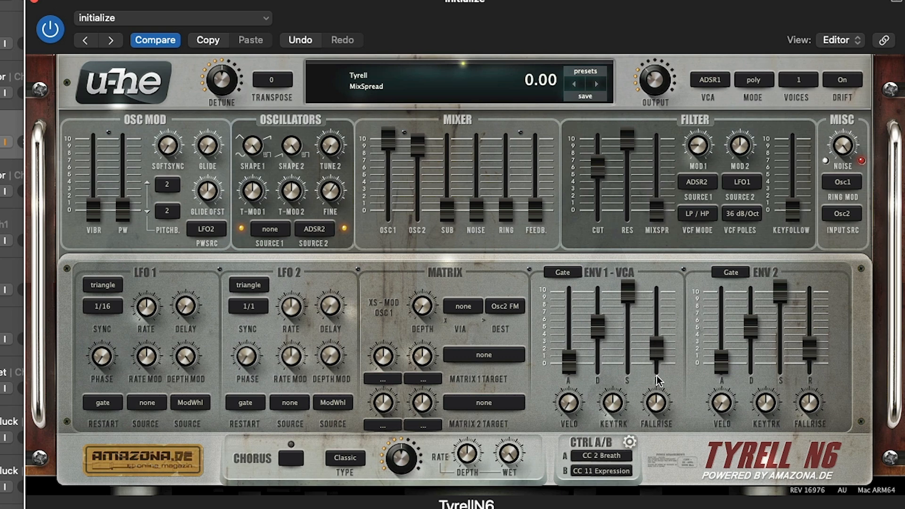
- Adjust the filter cutoff and resonance, bringing resonance to 27.20, and raise the Mod 1 amount
drag(604, 143, 606, 169)
drag(699, 146, 703, 98)
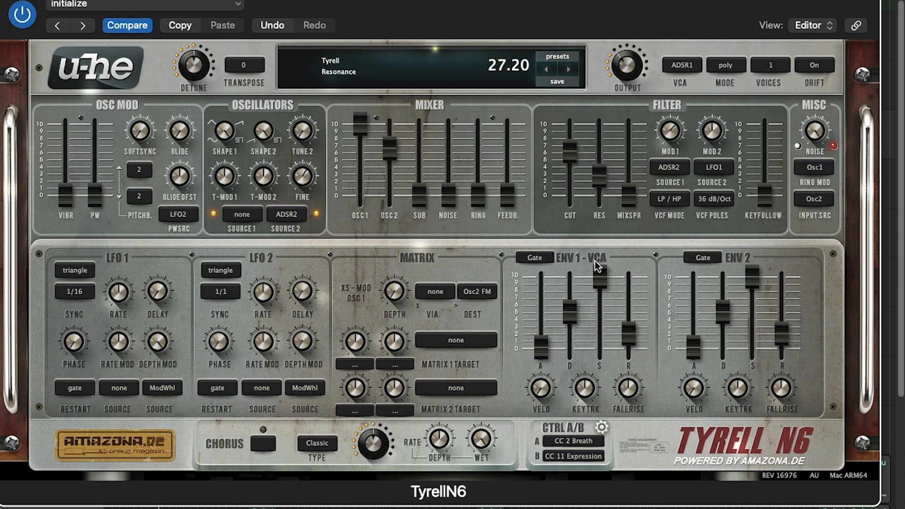
- Raise the Osc Mod PW level to about 7.5 and go over LFO 2's rate and phase controls
drag(94, 195, 108, 71)
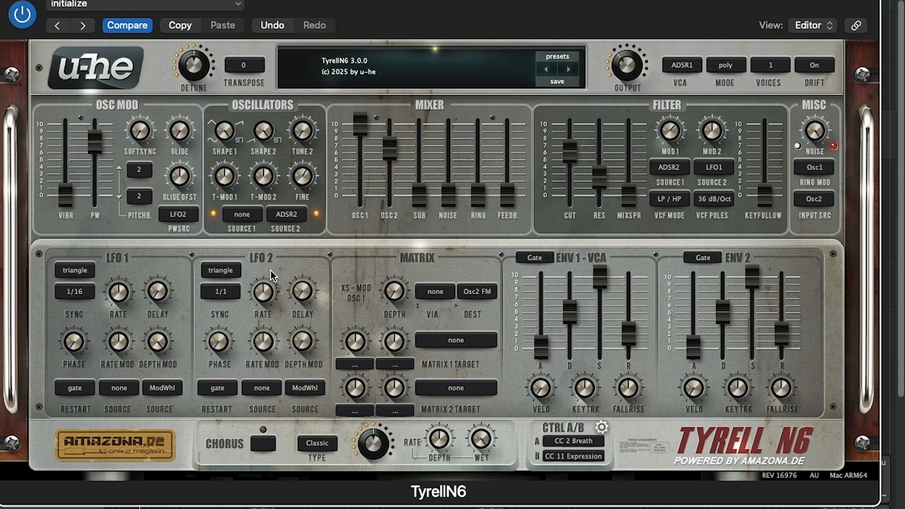
mouse_move(186, 134)
mouse_down()
mouse_move(189, 73)
mouse_move(191, 151)
mouse_up()
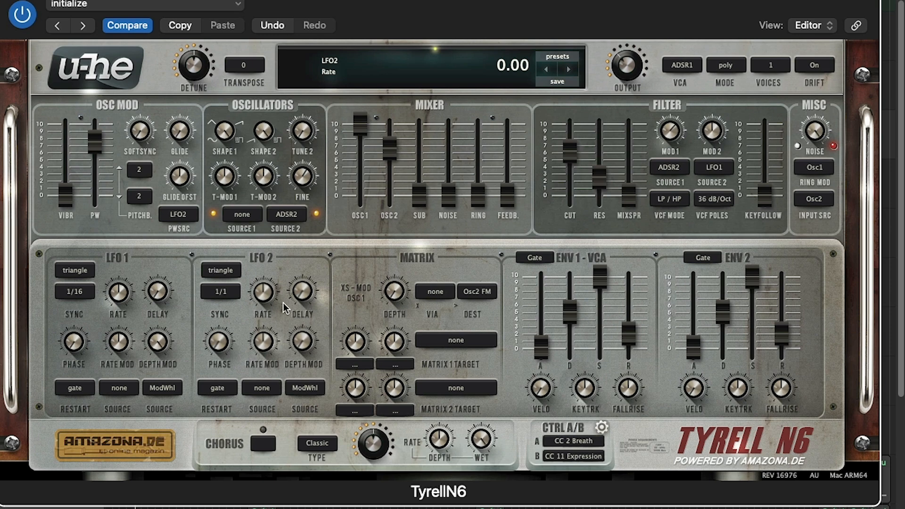
mouse_move(222, 346)
mouse_down()
mouse_move(229, 272)
mouse_move(225, 361)
mouse_up()
drag(268, 326, 275, 368)
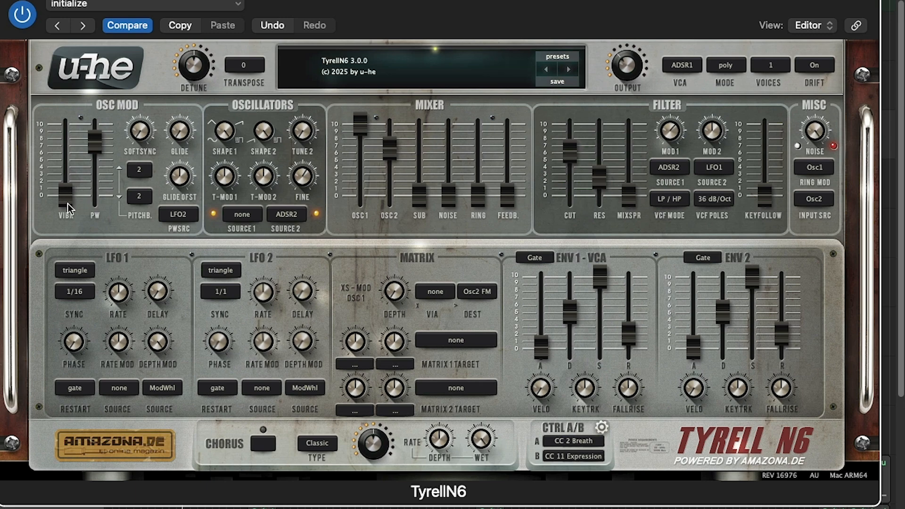
- Raise the Osc Mod Vibr level to about 6 and try LFO 1's Depth Mod control
drag(68, 204, 73, 101)
drag(146, 338, 164, 326)
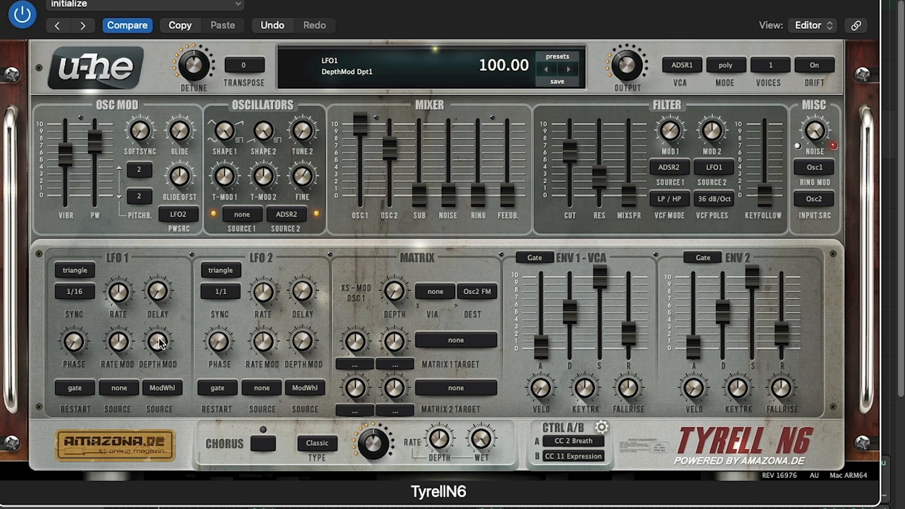
drag(159, 346, 161, 370)
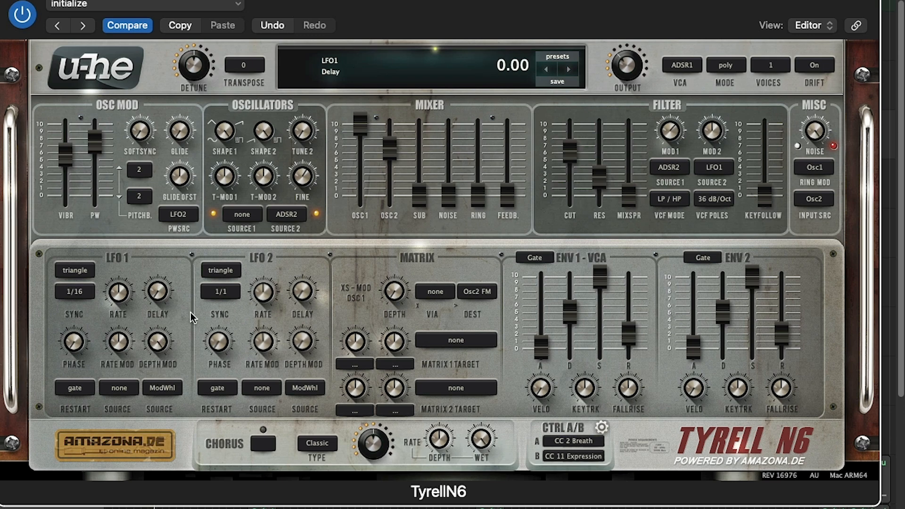
- Try LFO 1's sync at 1/1 while sweeping its Depth Mod amount
click(62, 292)
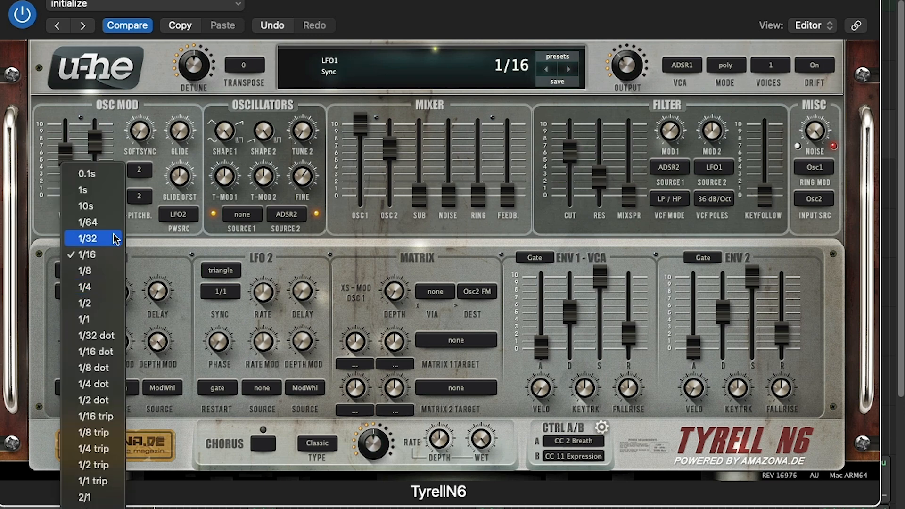
click(105, 319)
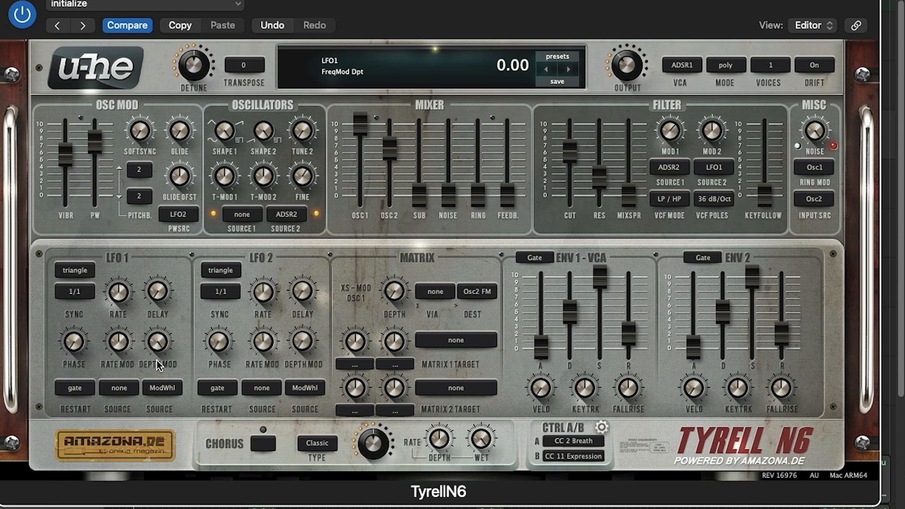
drag(157, 360, 158, 406)
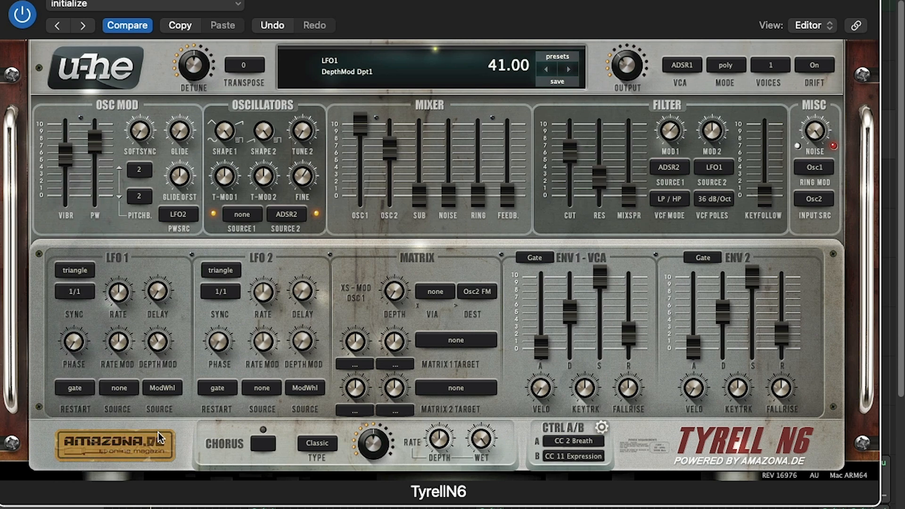
drag(160, 438, 138, 311)
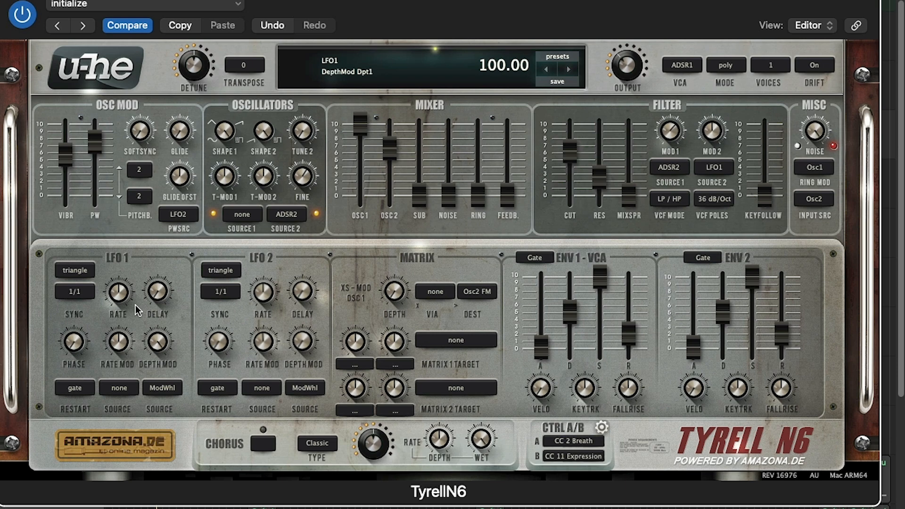
- Try LFO 1's sync at 2/1 while sweeping its Depth Mod, and return the sync to 1/16
click(82, 293)
click(112, 496)
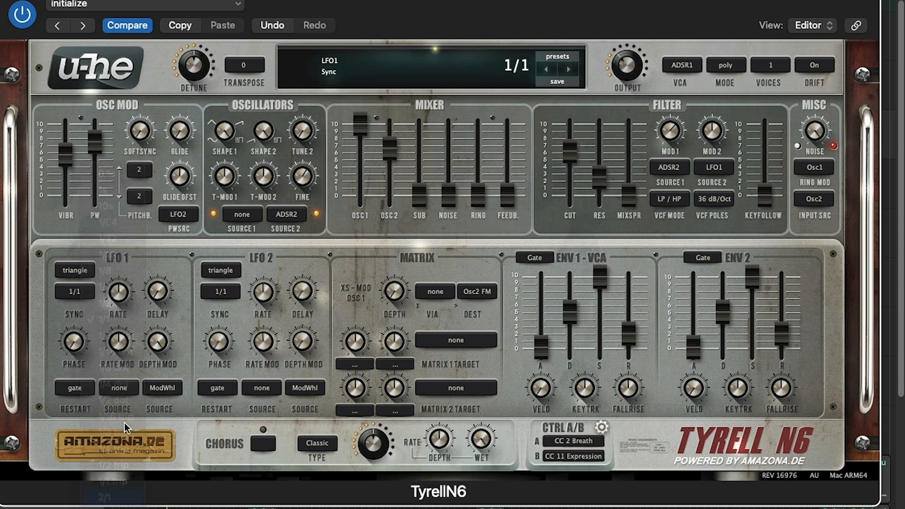
drag(154, 347, 152, 373)
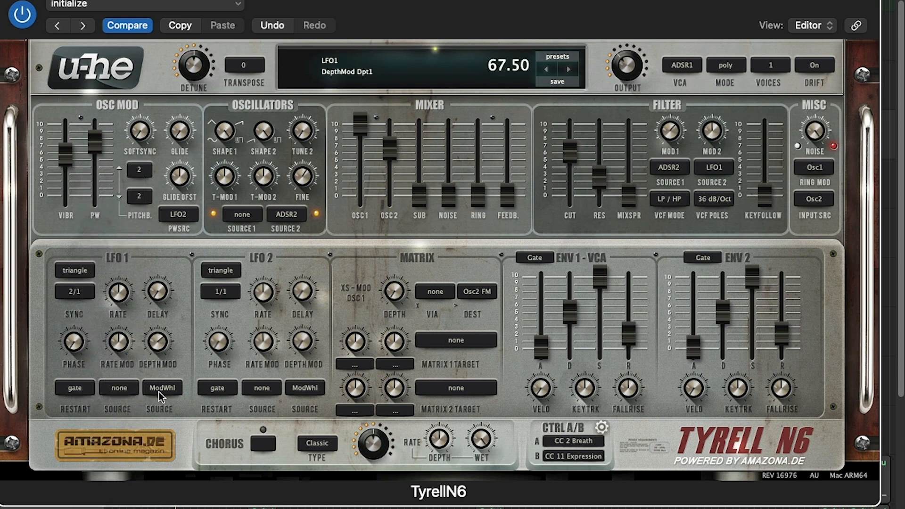
drag(165, 415, 143, 322)
click(82, 292)
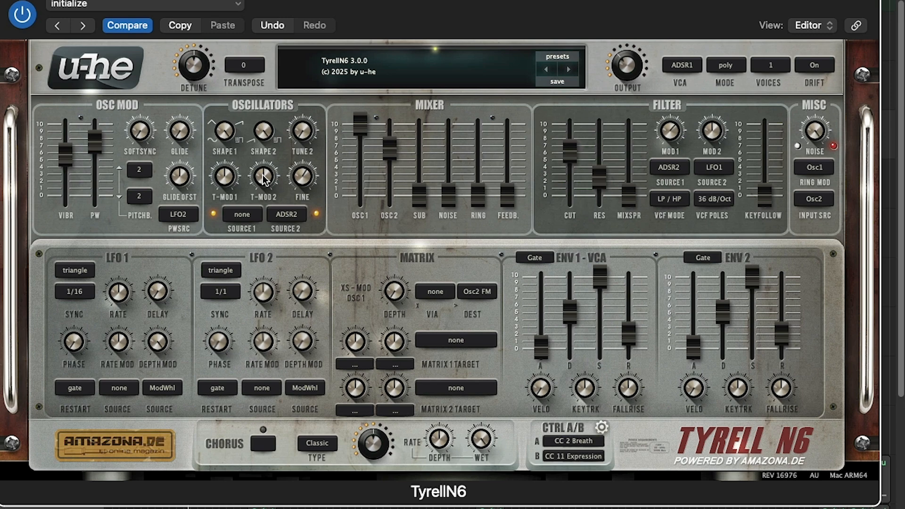
- Set the oscillators' modulation Source 2 to ADSR1, and raise Env 1's decay to maximum with sustain at 19.20
click(287, 214)
click(316, 430)
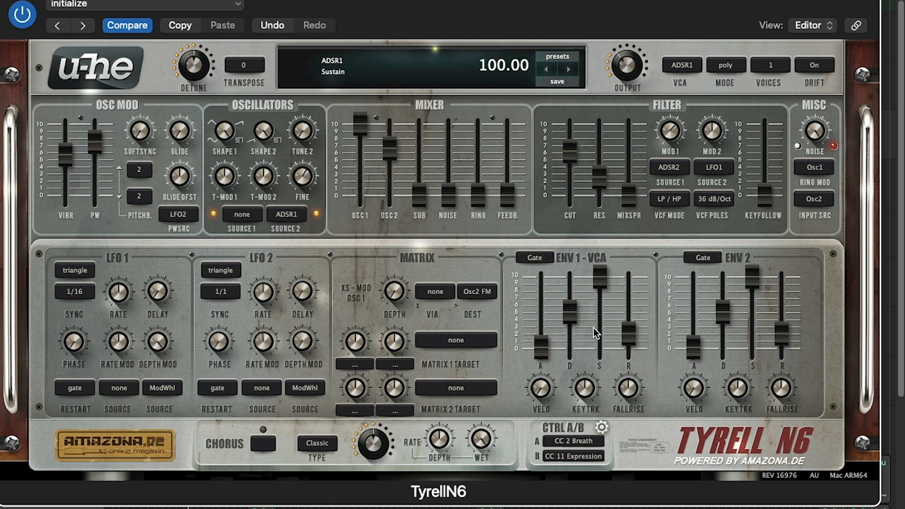
drag(570, 313, 577, 213)
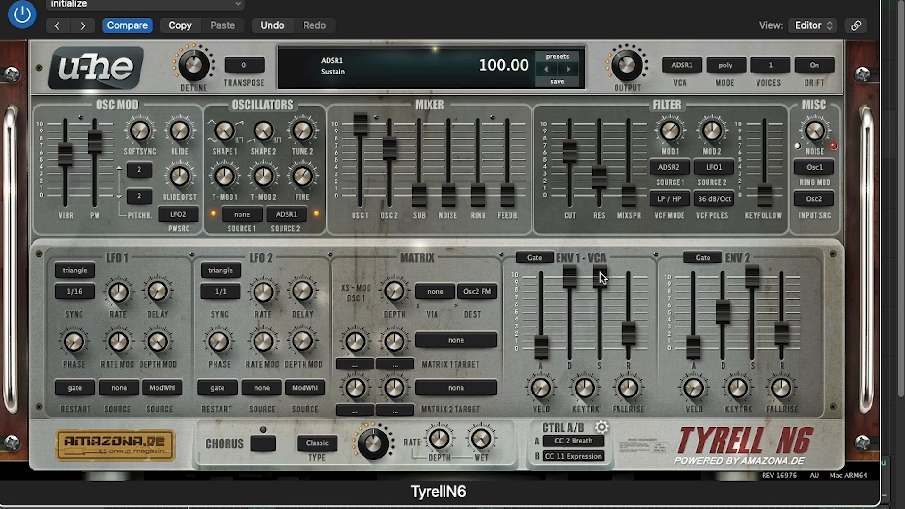
drag(603, 278, 601, 335)
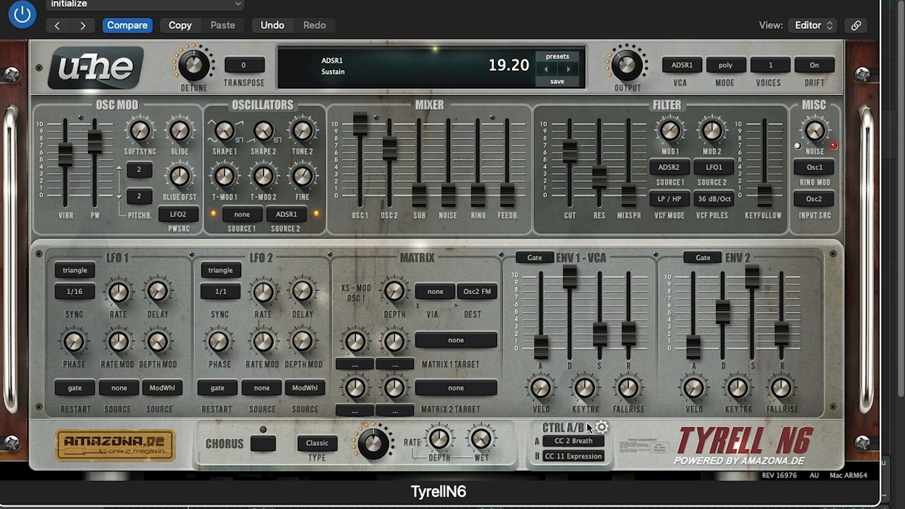
- Lower Osc 1 to zero and raise Osc 2 to 25.00 in the mixer, keeping MixSpread at 0.00
drag(374, 23, 353, 387)
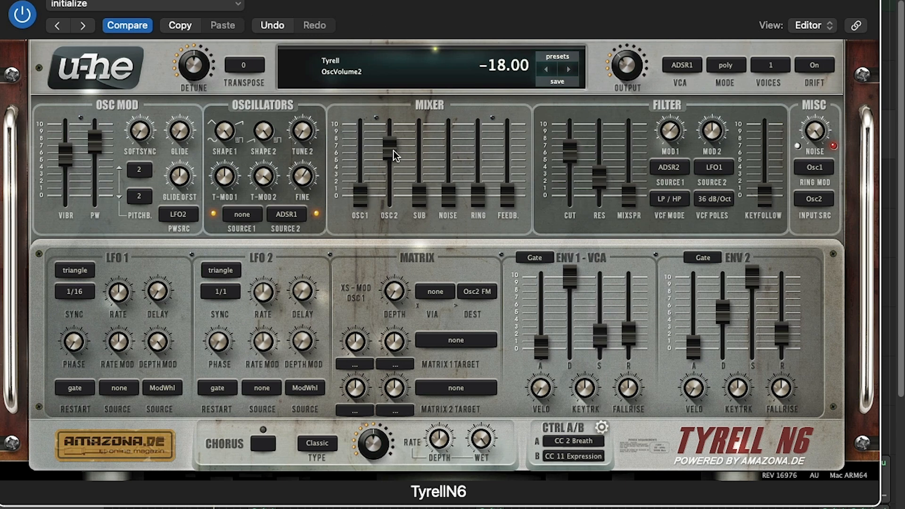
drag(398, 153, 394, 115)
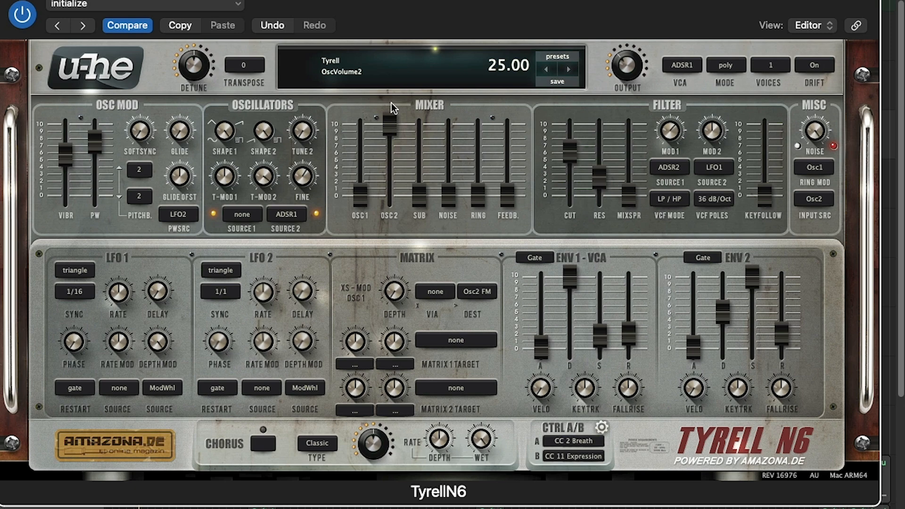
drag(629, 186, 614, 218)
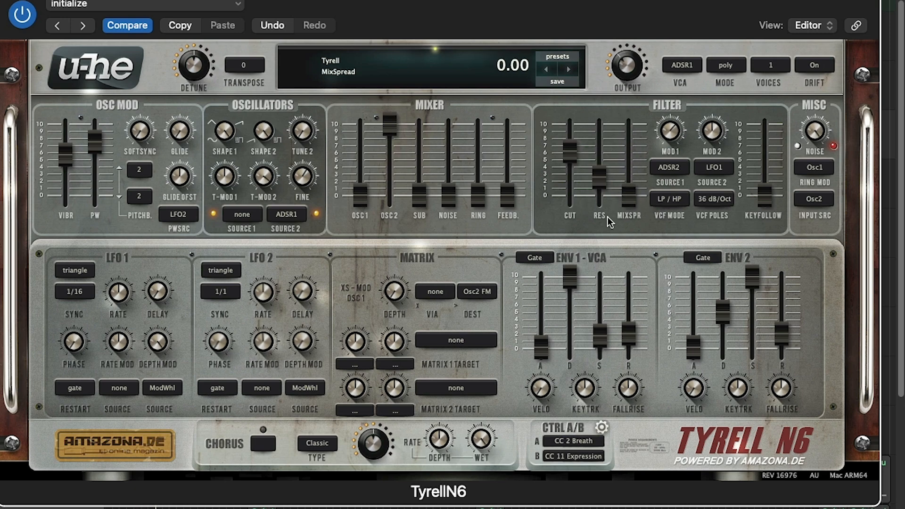
- Try the filter resonance at 100.00, raise the cutoff to maximum, and bring the resonance down to 44.00
drag(599, 179, 586, 34)
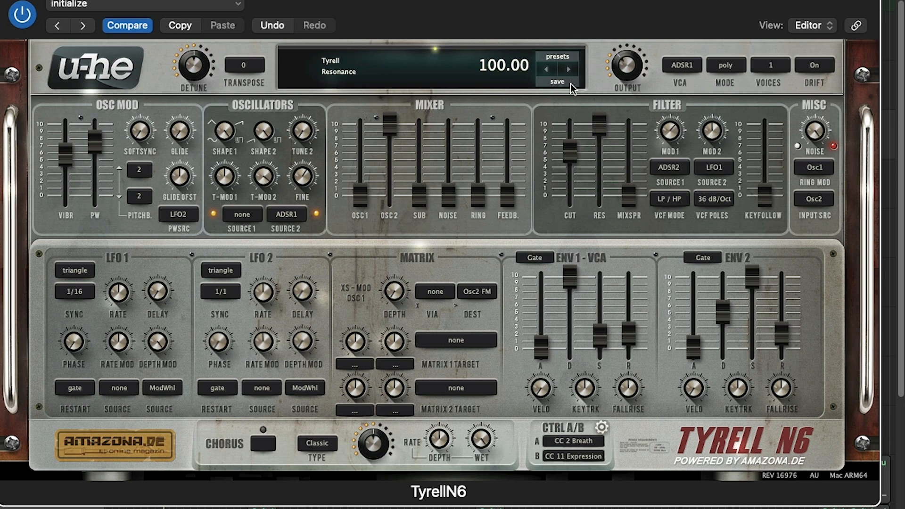
drag(570, 151, 572, 75)
drag(599, 122, 595, 229)
drag(450, 198, 465, 370)
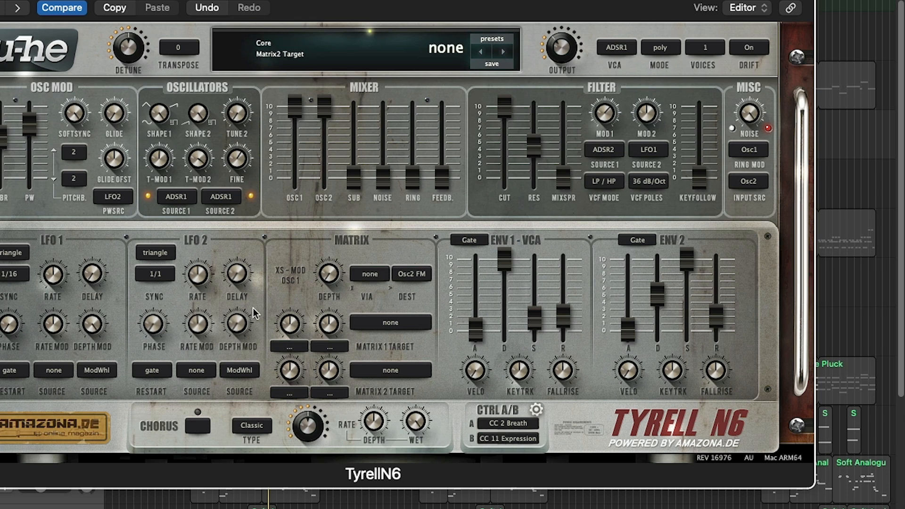
- Set Matrix 1's target to Tyrell: Cutoff and its source to ADSR1
drag(332, 1, 255, 16)
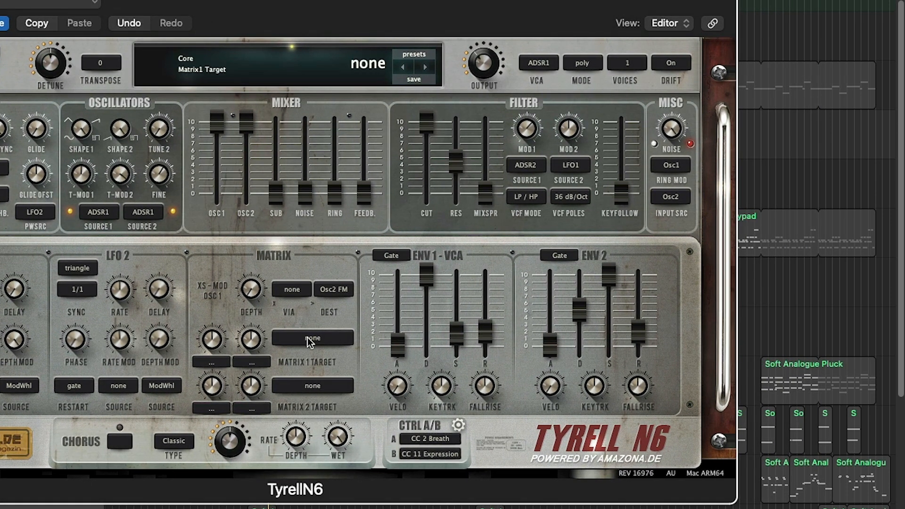
drag(310, 342, 429, 120)
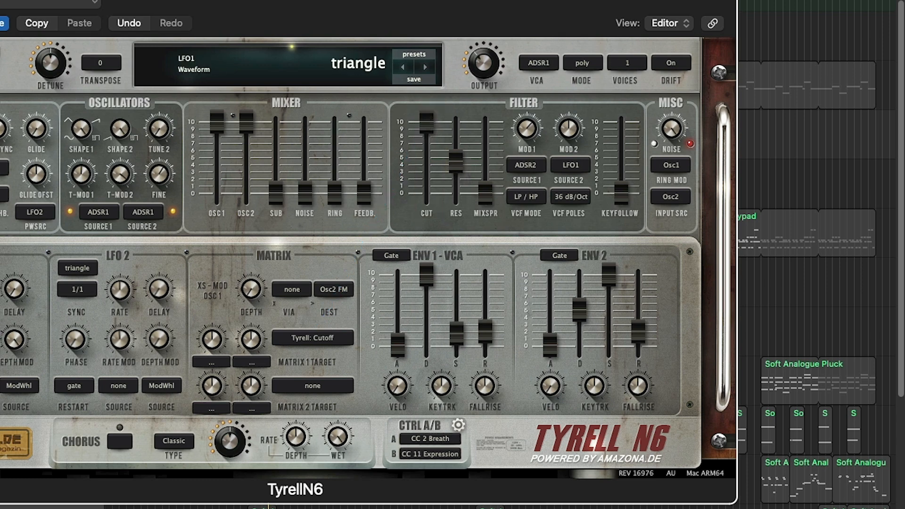
drag(0, 128, 0, 189)
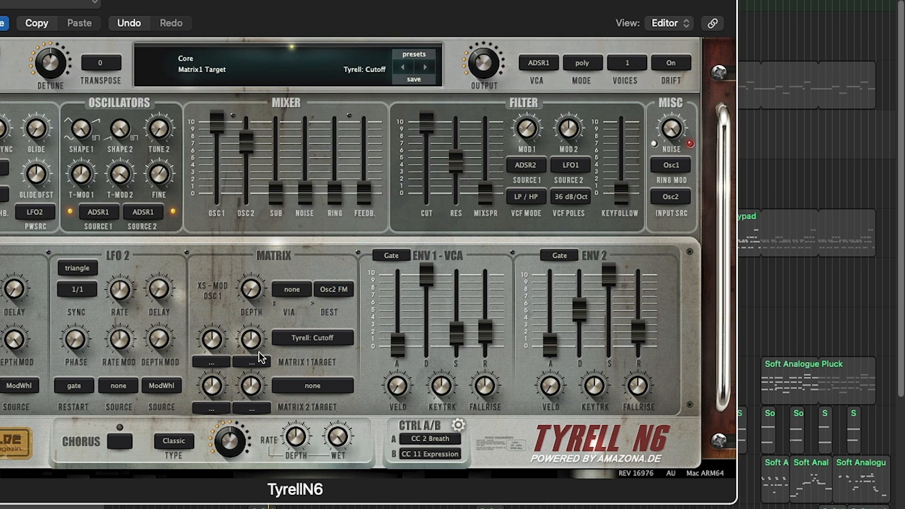
click(218, 364)
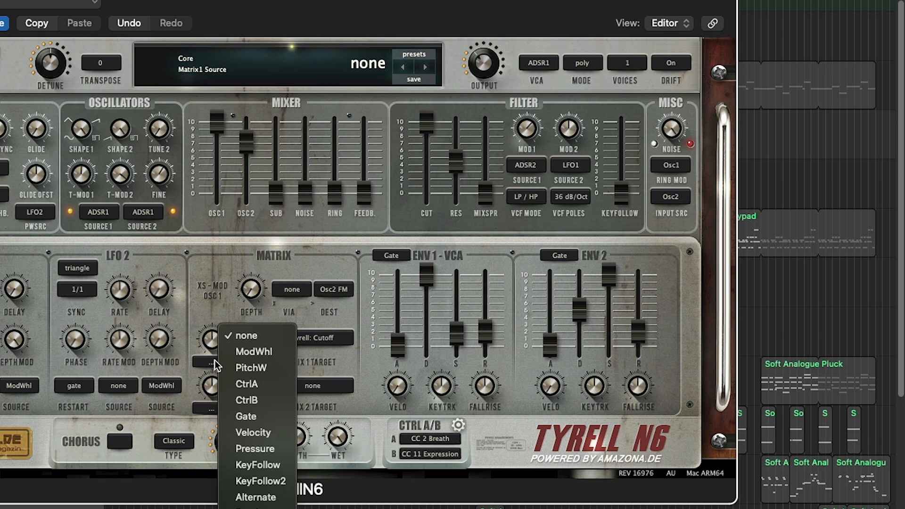
click(282, 355)
click(263, 508)
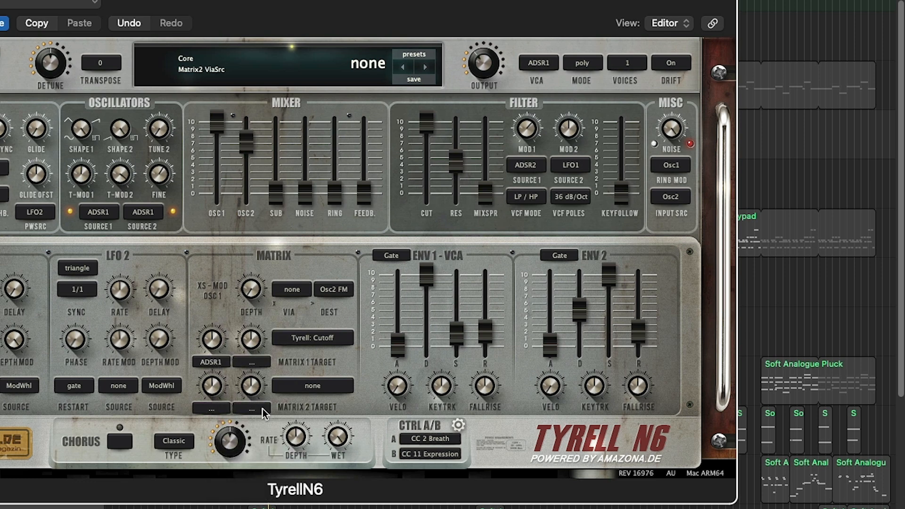
- Adjust Matrix 1's depth and set Env 1's attack and decay to about 4
drag(215, 362, 215, 346)
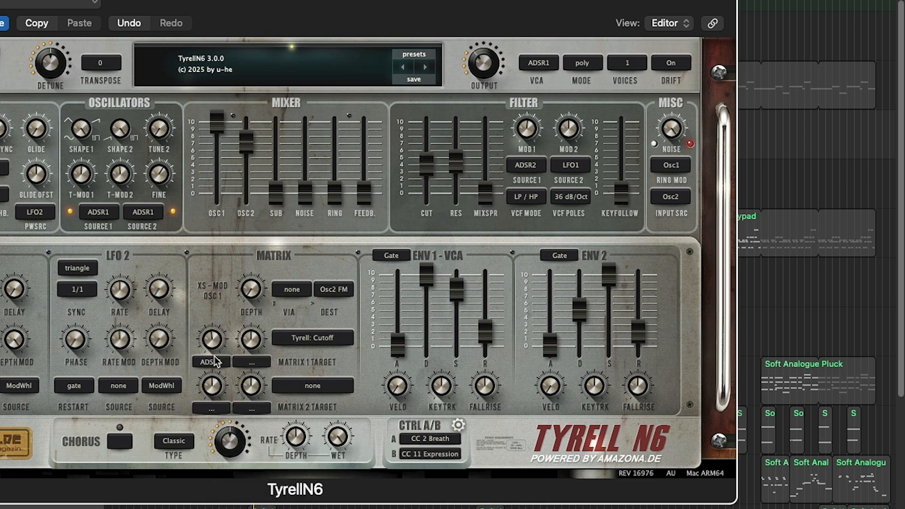
double_click(215, 354)
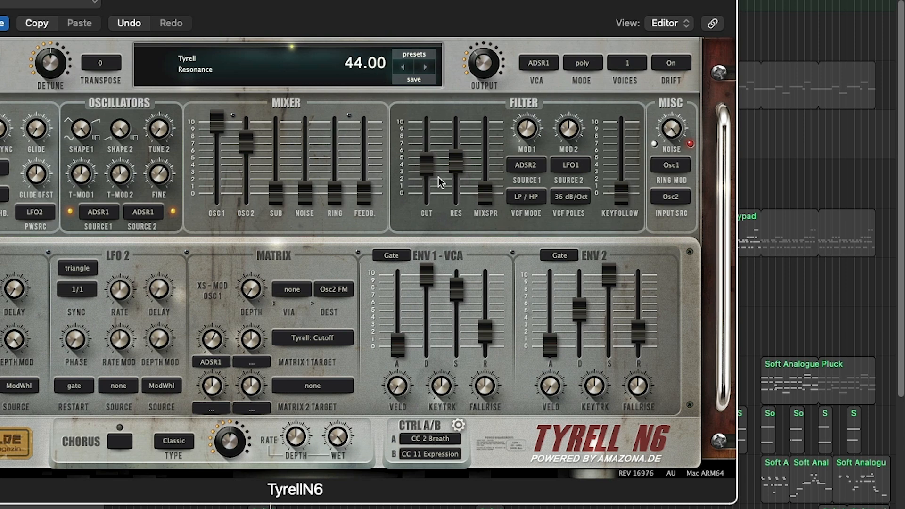
drag(394, 349, 429, 316)
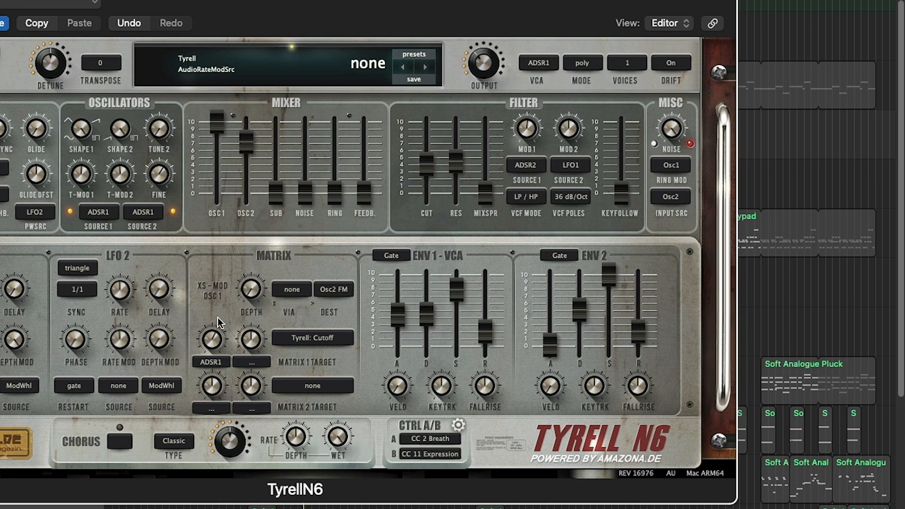
drag(215, 325, 221, 319)
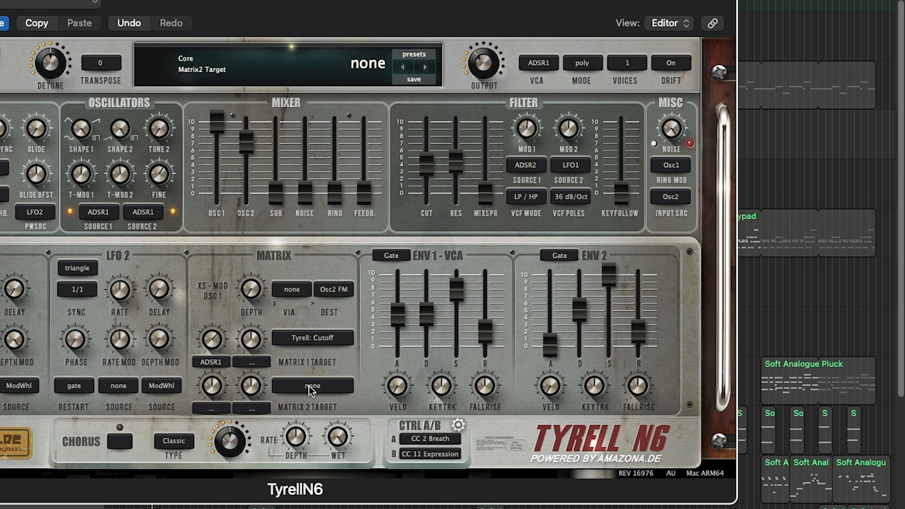
- Set Matrix 2's target to Tyrell: RingModulator and its source to ADSR1
drag(313, 386, 332, 199)
click(217, 407)
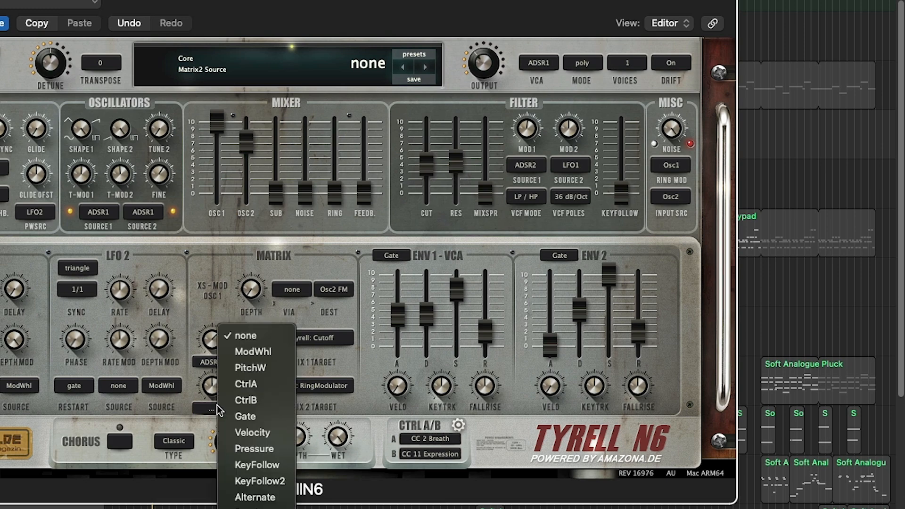
click(250, 508)
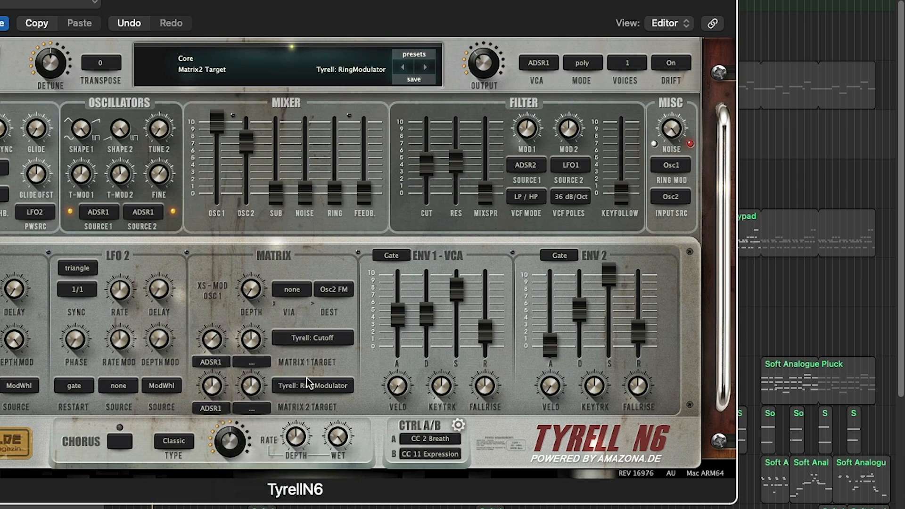
- Adjust Matrix 2's depth and raise the Ring level in the mixer to about 4
drag(216, 391, 230, 372)
drag(335, 192, 344, 151)
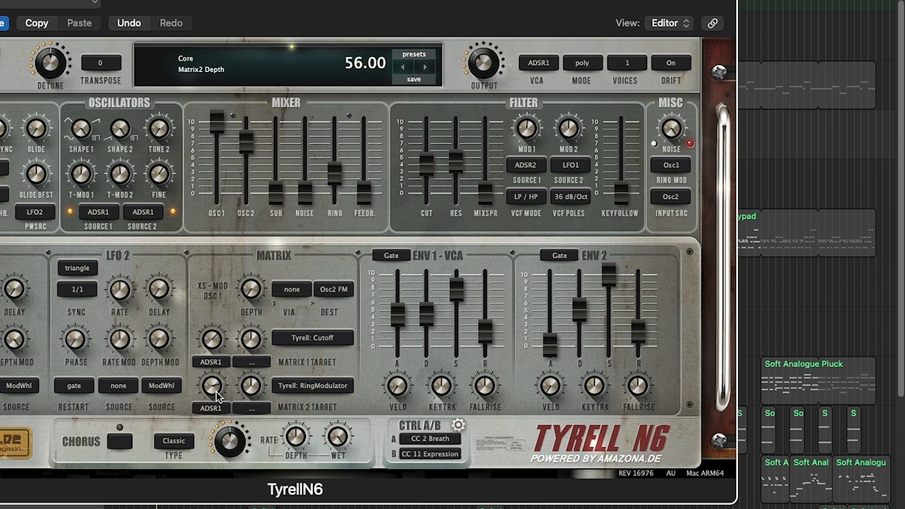
drag(216, 396, 224, 367)
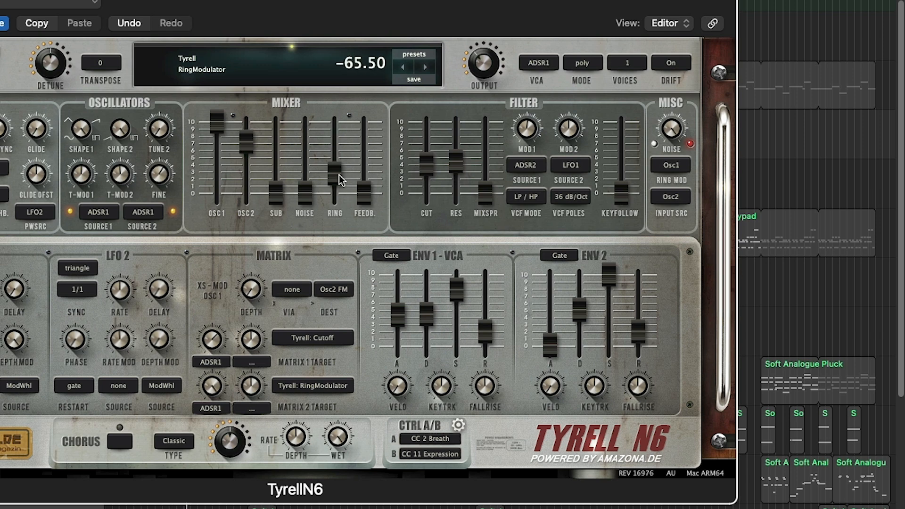
drag(336, 179, 321, 153)
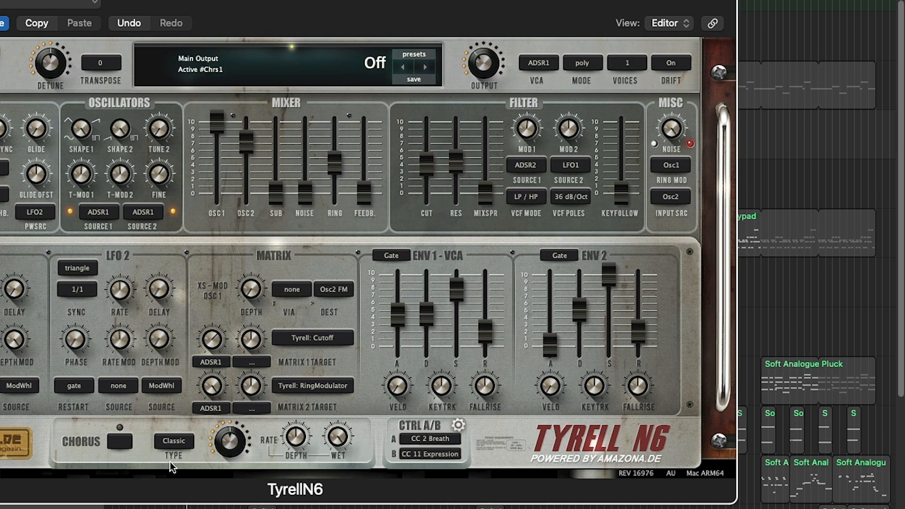
- Turn on the chorus and raise the filter cutoff to about 7
click(119, 443)
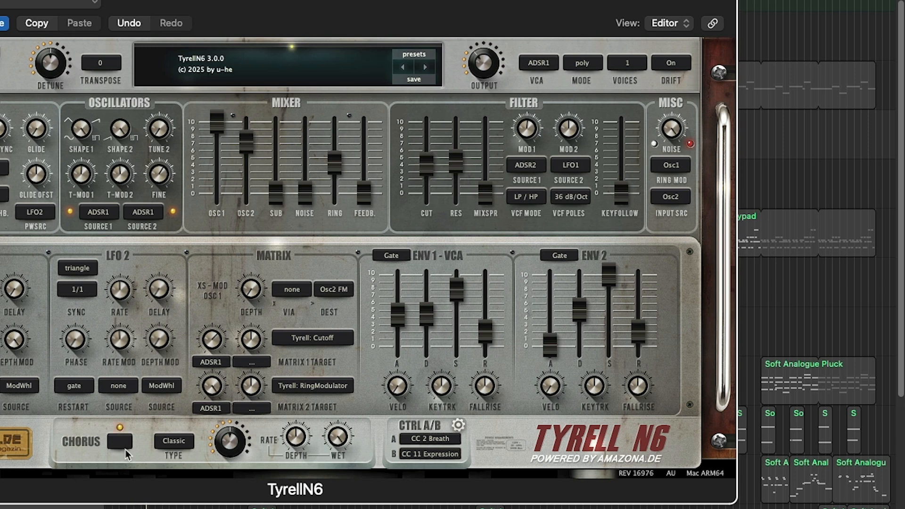
drag(427, 165, 427, 140)
- Compare the Dramatic and Classic chorus types, finishing with the chorus set to Ensemble
click(166, 444)
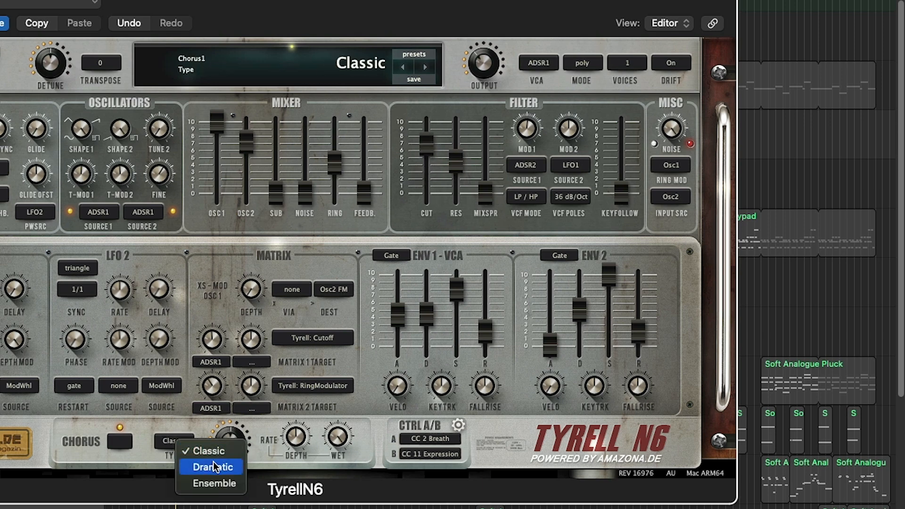
click(214, 467)
click(180, 442)
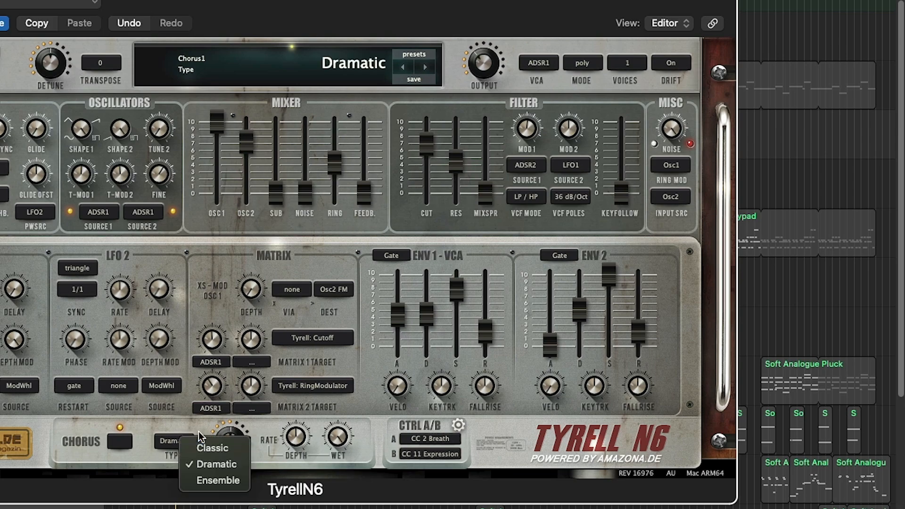
click(189, 443)
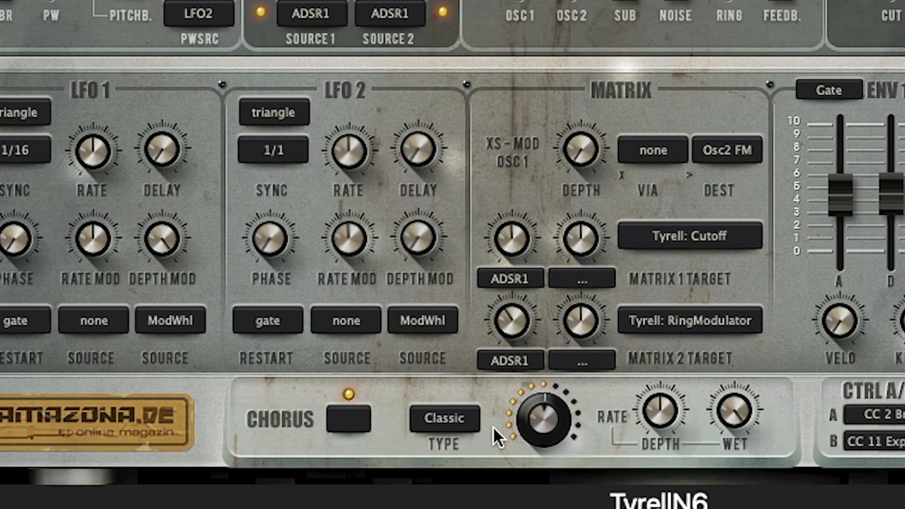
click(462, 419)
click(536, 452)
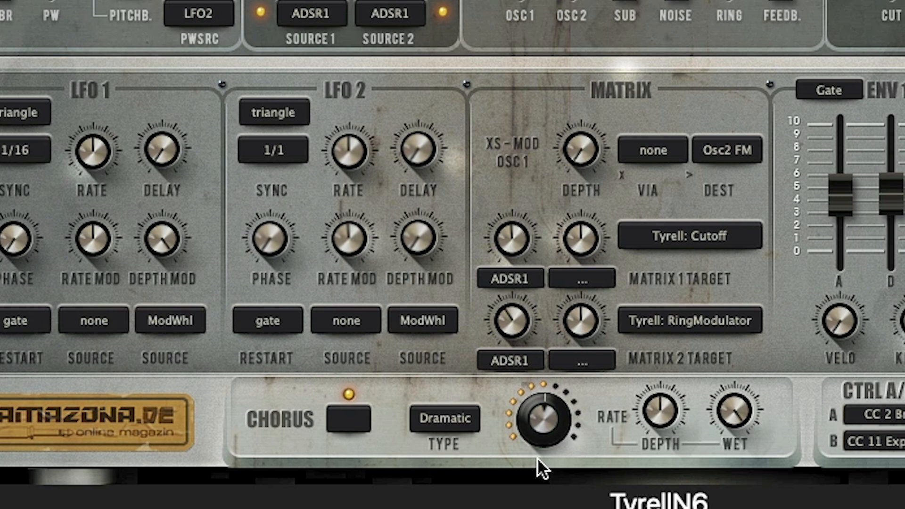
click(444, 423)
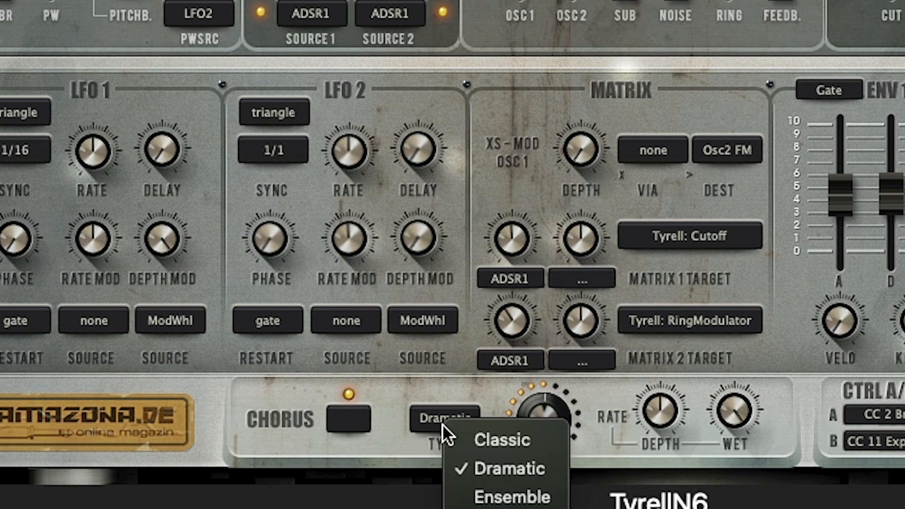
click(493, 496)
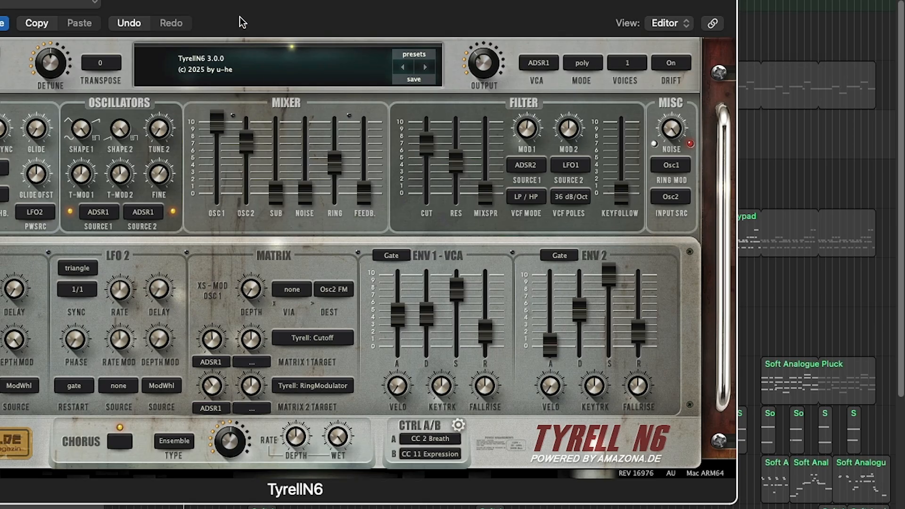
- Close the synth window and delete the selected Soft Analogue Pluck track along with its region
key(super+w)
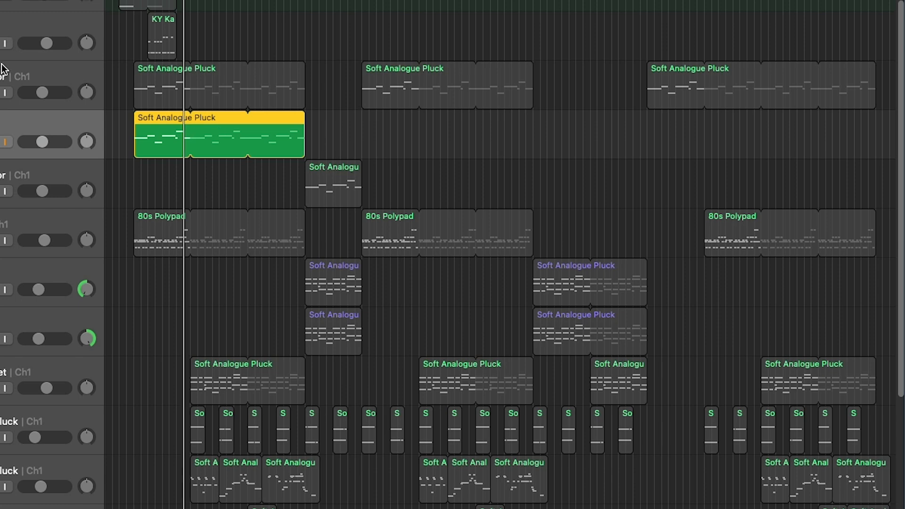
right_click(10, 123)
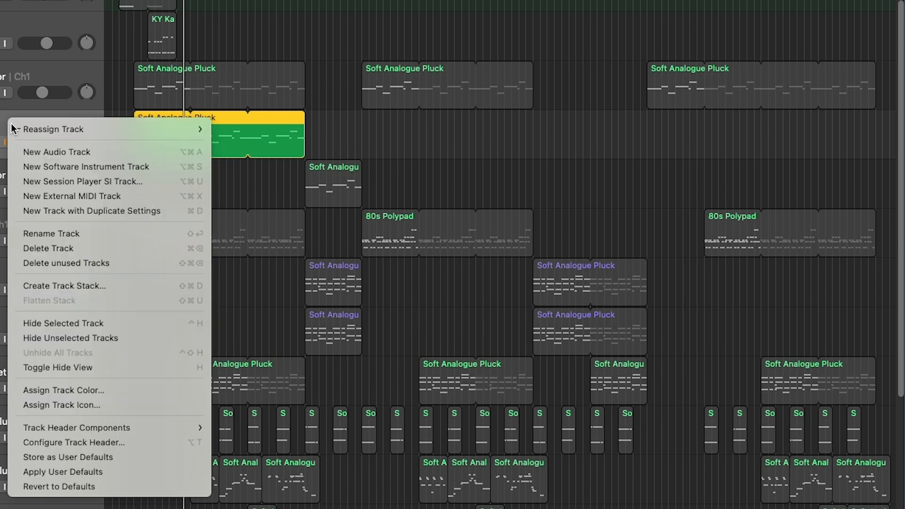
click(77, 249)
key(Return)
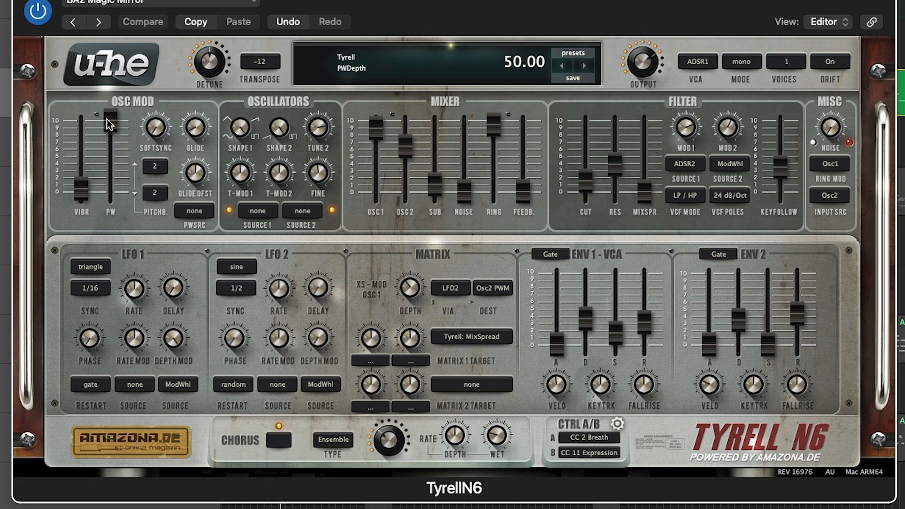
- On the BA2 Magic Mirror patch, sweep PW to zero and back to maximum, and adjust the filter cutoff and resonance
drag(109, 124, 126, 325)
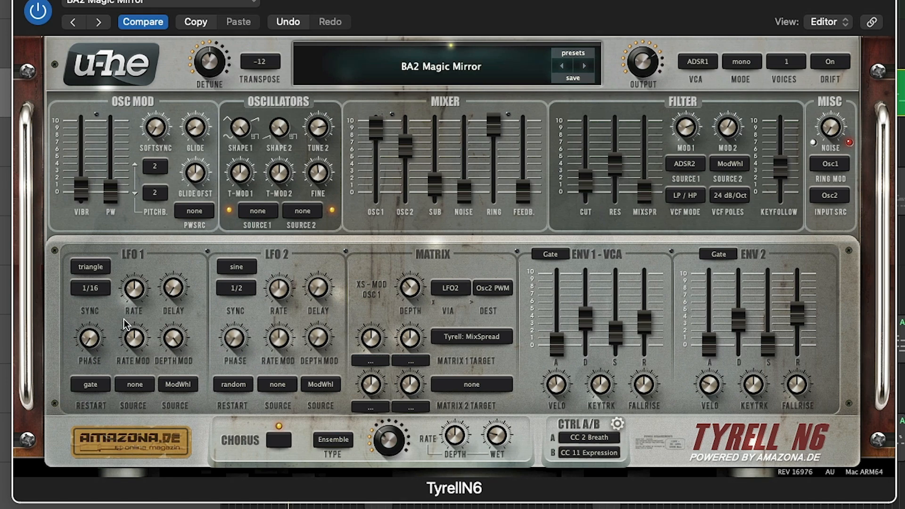
drag(127, 324, 130, 107)
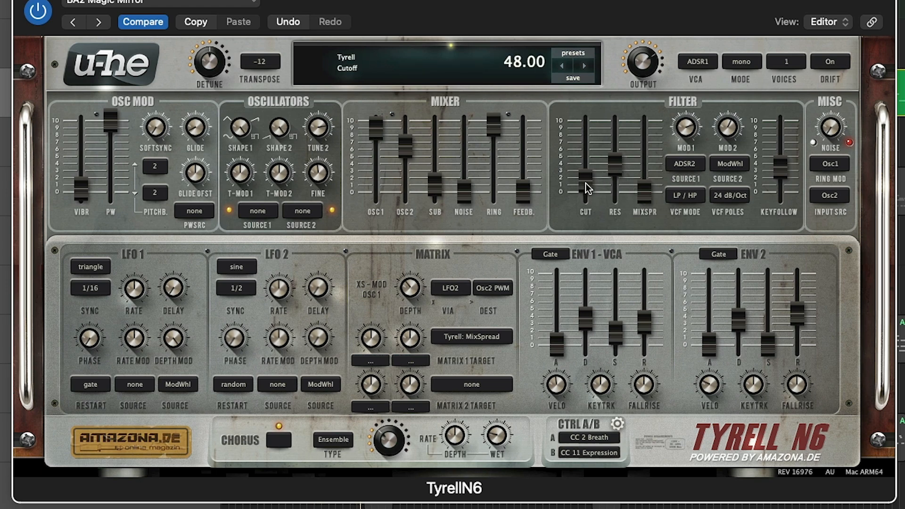
drag(588, 184, 614, 125)
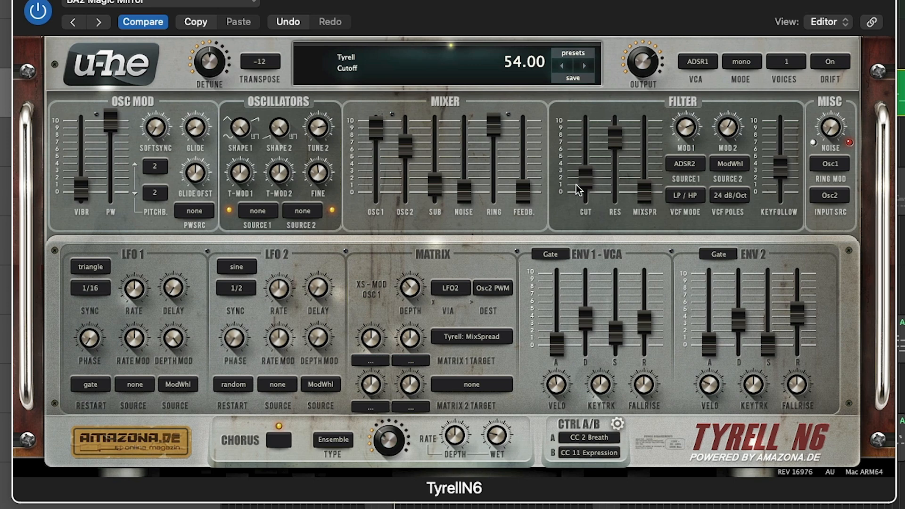
mouse_move(587, 178)
mouse_down()
mouse_move(585, 128)
mouse_move(583, 170)
mouse_move(616, 142)
mouse_move(615, 214)
mouse_move(585, 176)
mouse_move(587, 189)
mouse_up()
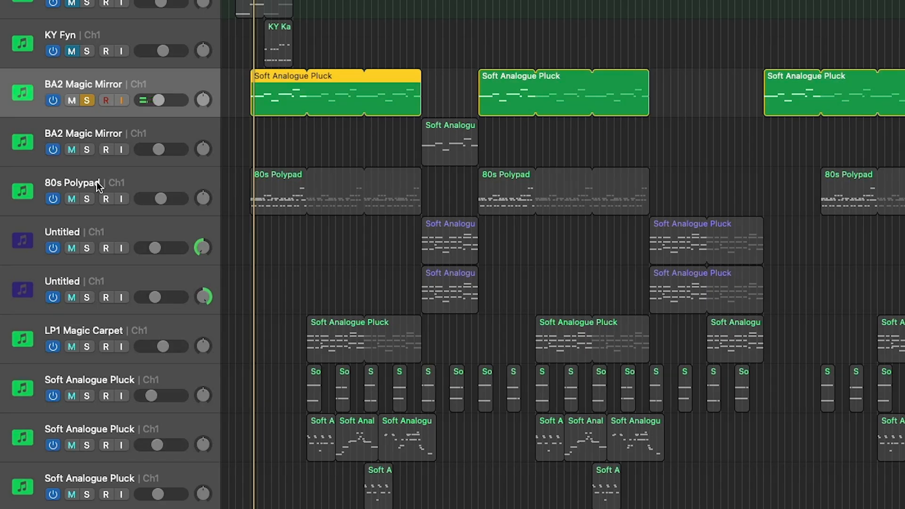
- Solo the 80s Polypad track and set its patch's filter cutoff to 71.50
click(97, 185)
click(87, 198)
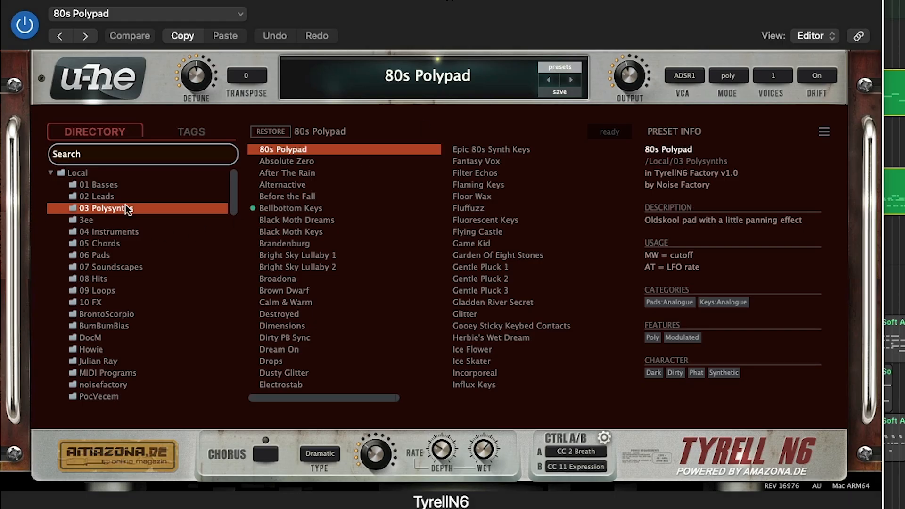
right_click(296, 150)
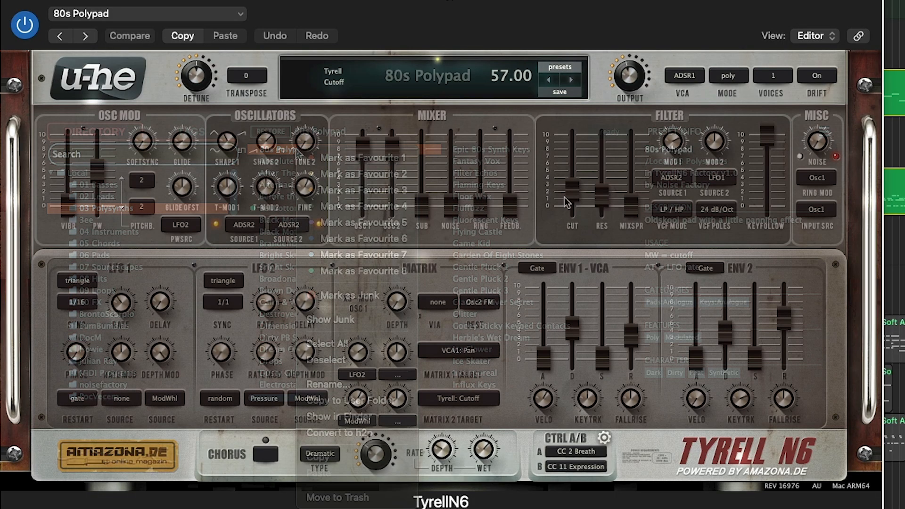
drag(571, 198, 573, 162)
drag(574, 152, 575, 183)
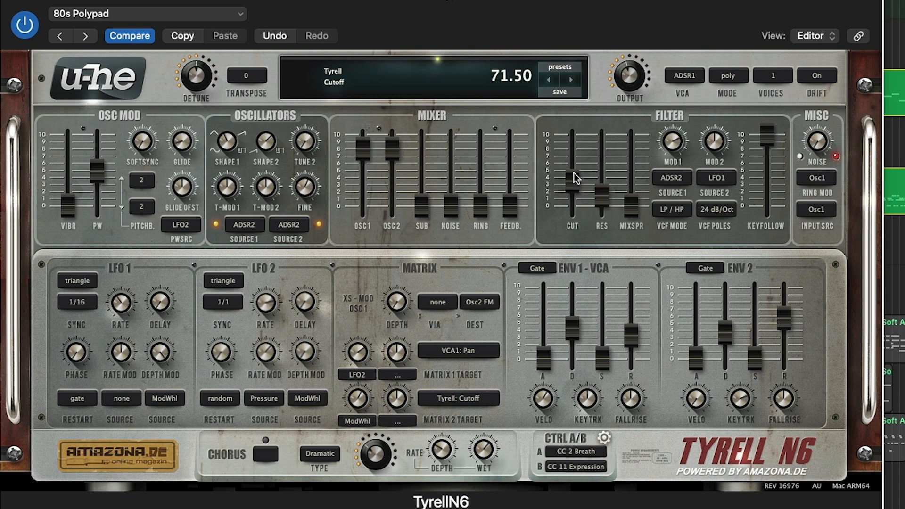
- Raise the Polypad patch's filter cutoff to about 6.5 on the slider scale and set Env 1's decay to 38.10
drag(574, 319, 579, 371)
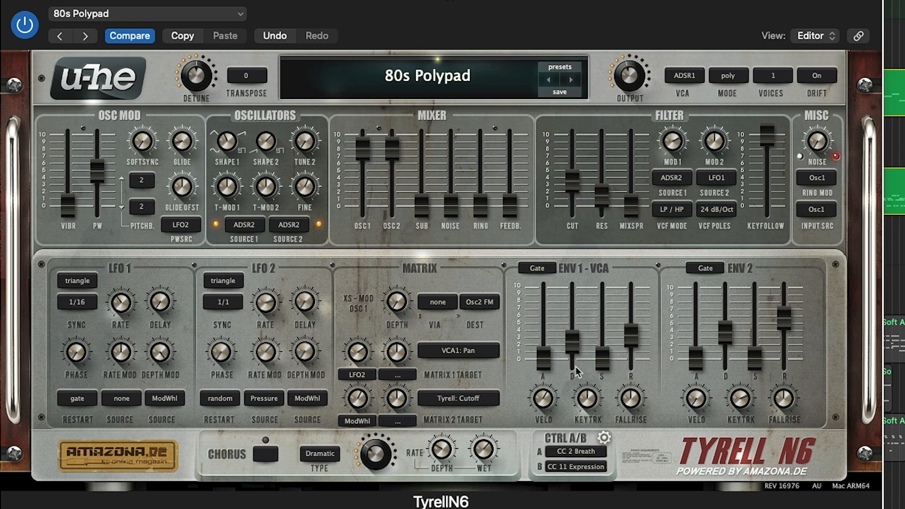
drag(579, 194, 579, 136)
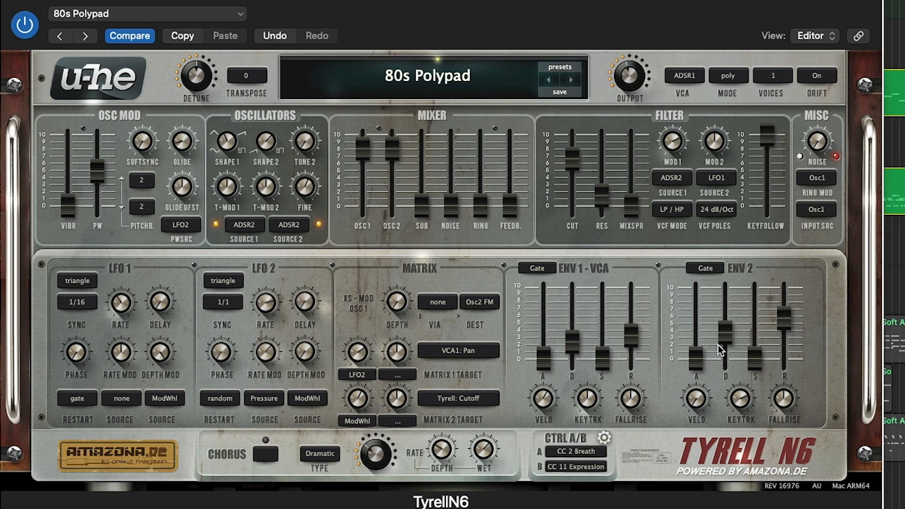
drag(573, 344, 577, 317)
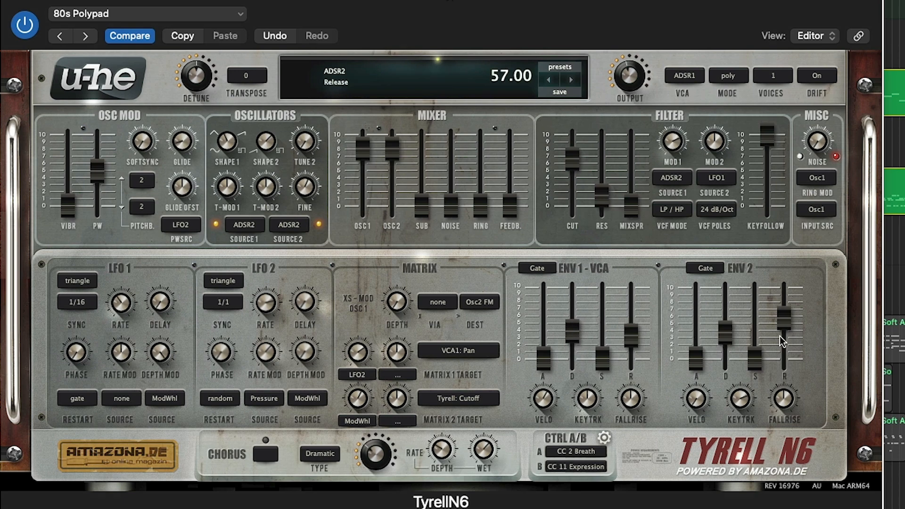
- Lower the filter cutoff to about 4 and Env 2's decay to about 2, fine-tune Env 1's decay, and close the synth
drag(729, 332, 728, 373)
mouse_move(588, 161)
drag(578, 162, 575, 208)
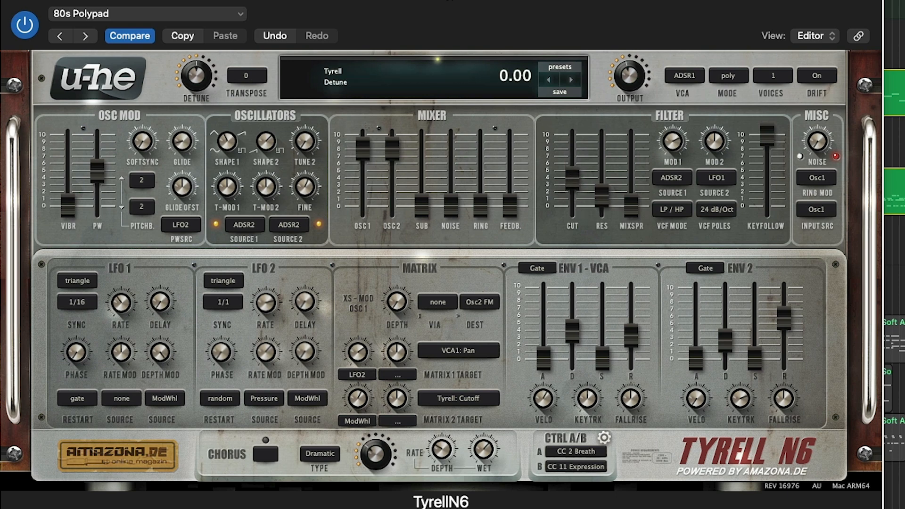
drag(719, 324, 723, 346)
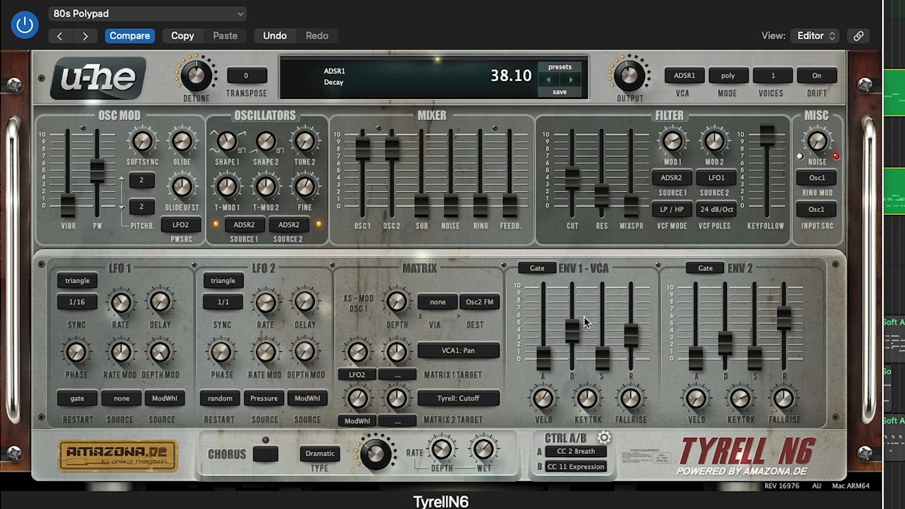
drag(572, 325, 573, 336)
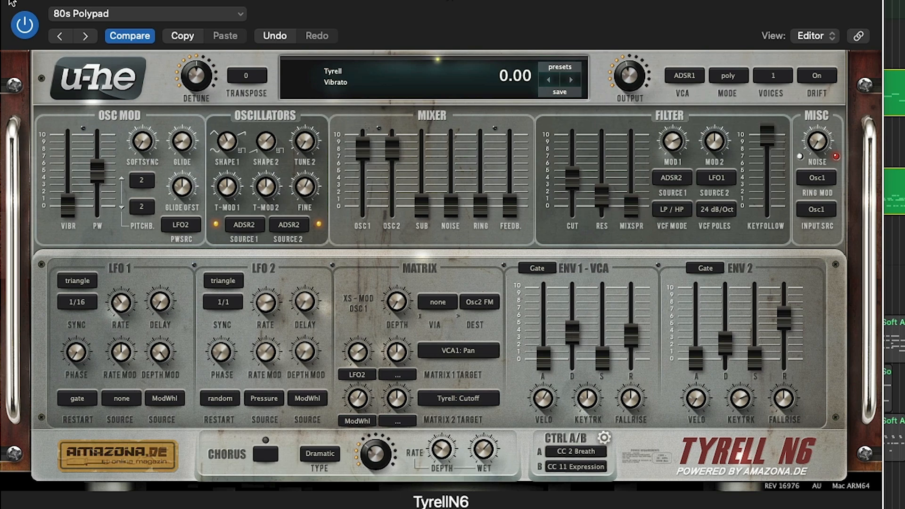
click(12, 3)
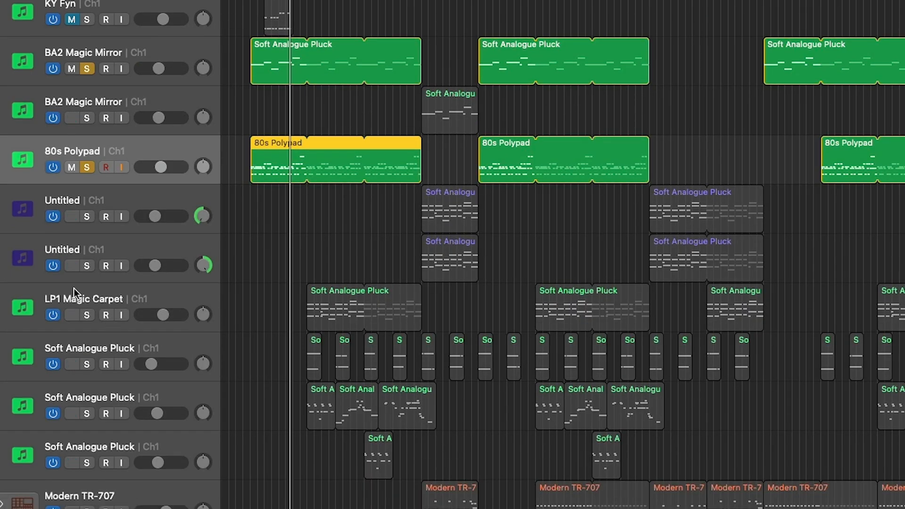
- Select and solo the LP1 Magic Carpet track and open its synth
click(74, 292)
click(87, 316)
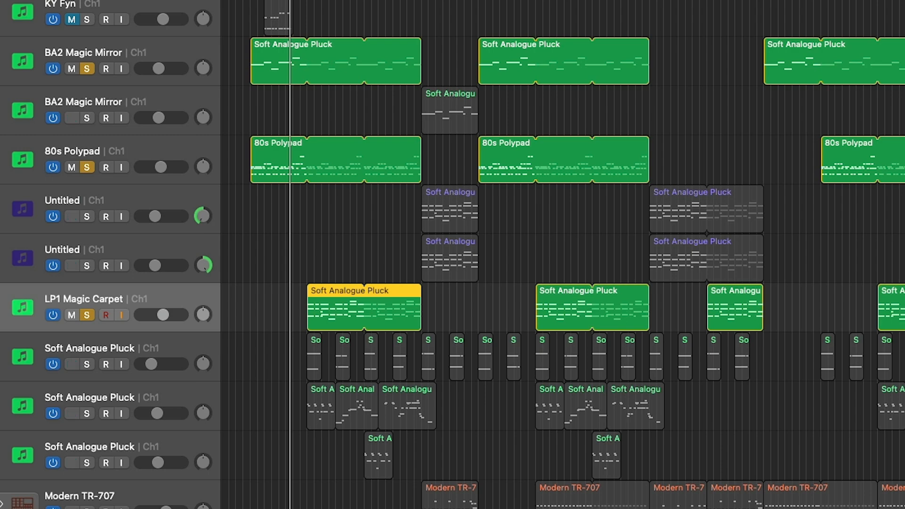
click(320, 0)
drag(307, 0, 314, 0)
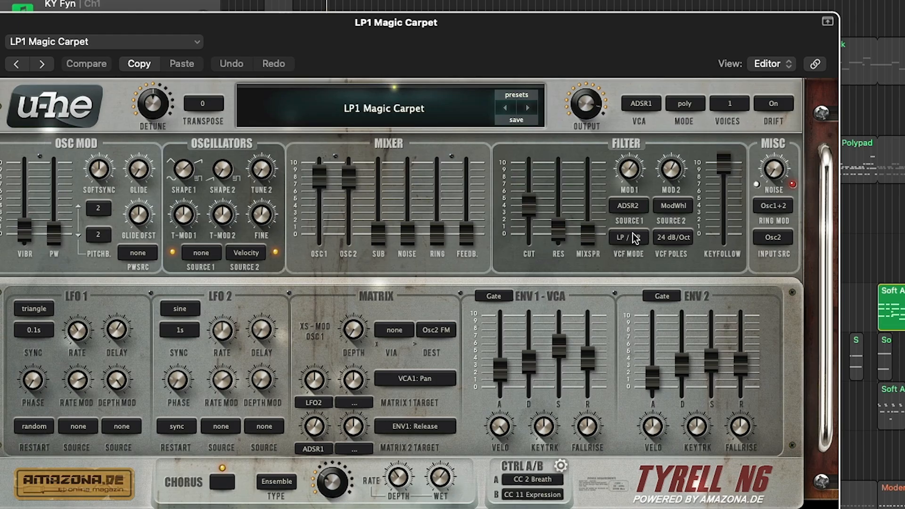
- Browse the synth's preset directory, collapse the Local folder and open the Plugmon - Replicants user folder
click(527, 95)
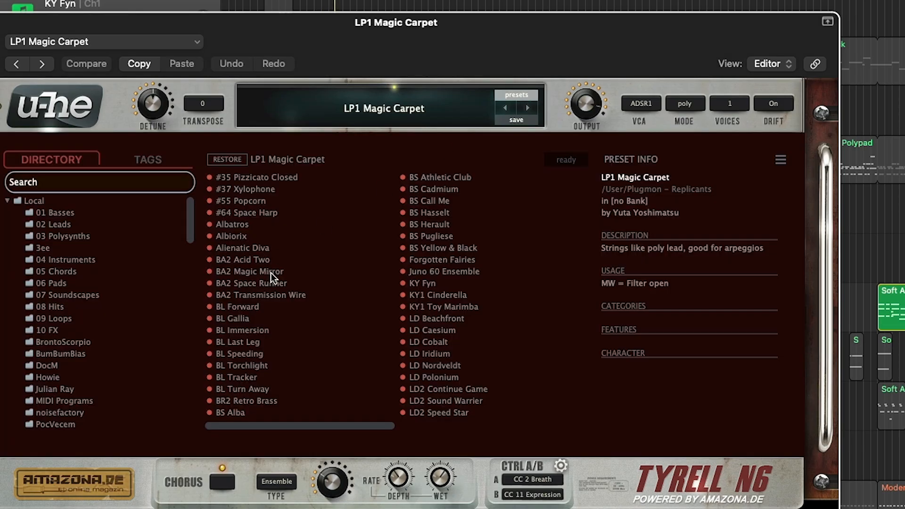
scroll(157, 341, down, 10)
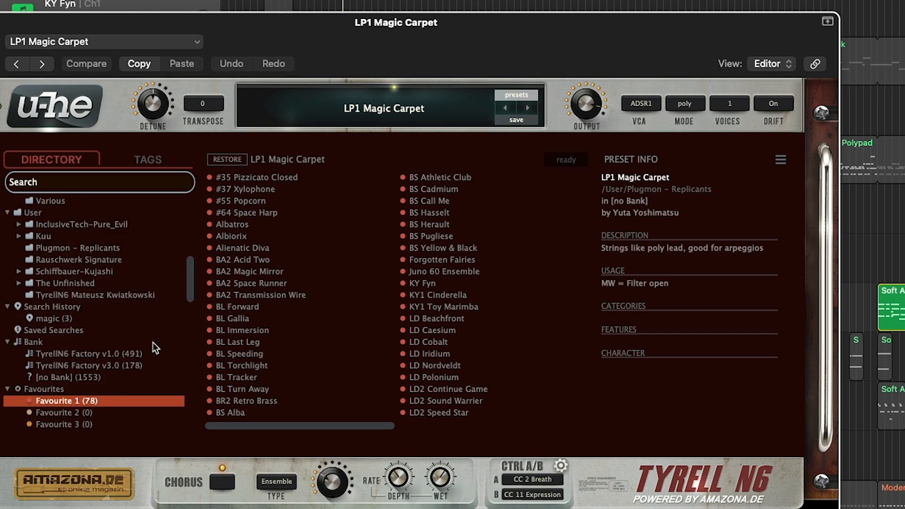
scroll(153, 343, up, 10)
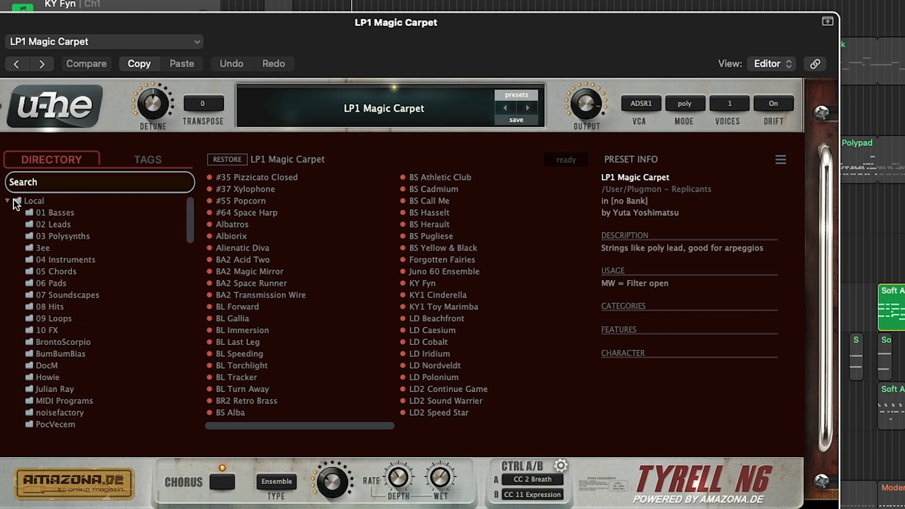
click(7, 201)
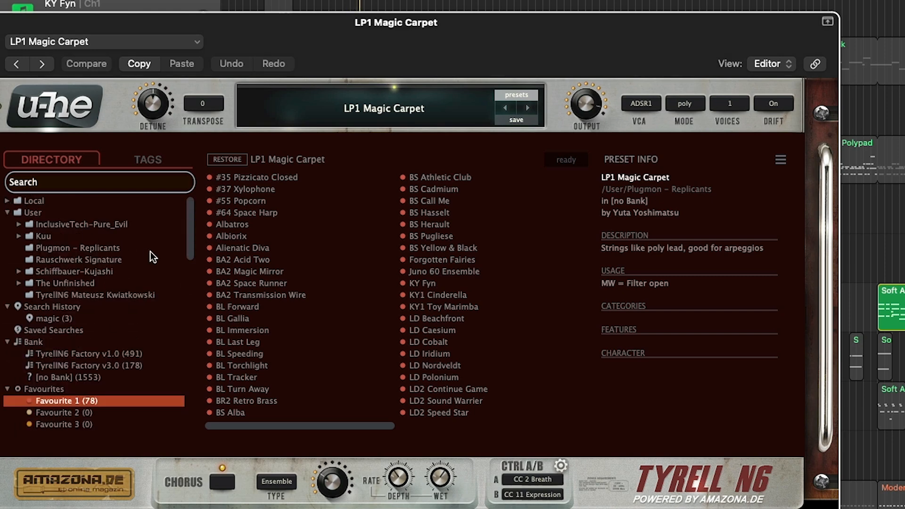
click(97, 244)
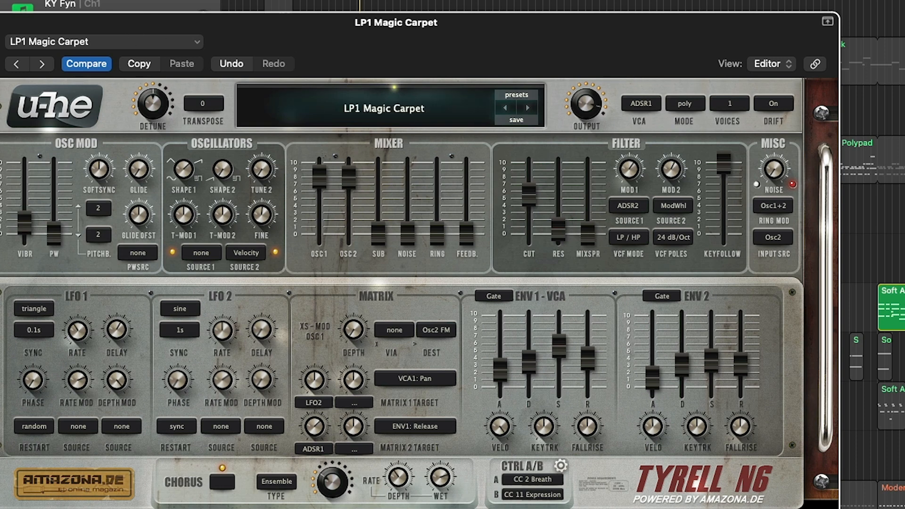
- Solo the Drums stack and close the Kick - falling track's synth window
click(91, 397)
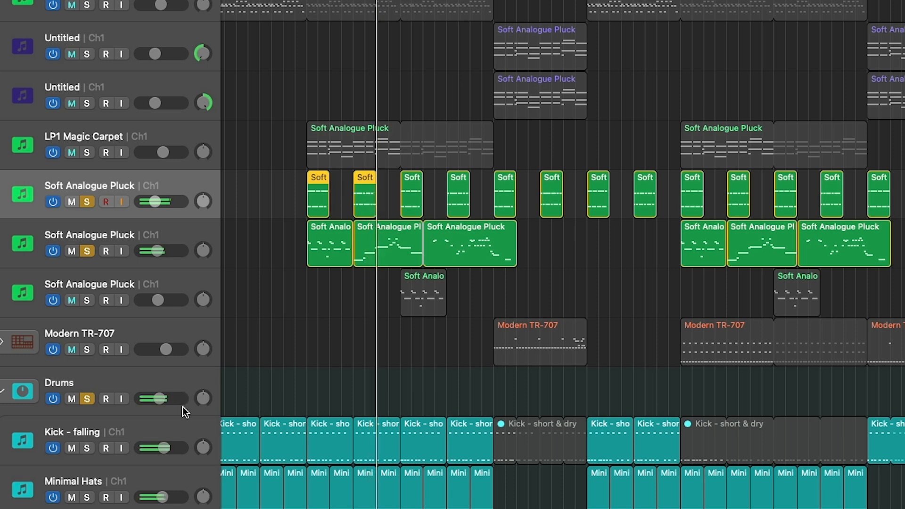
scroll(182, 407, down, 1)
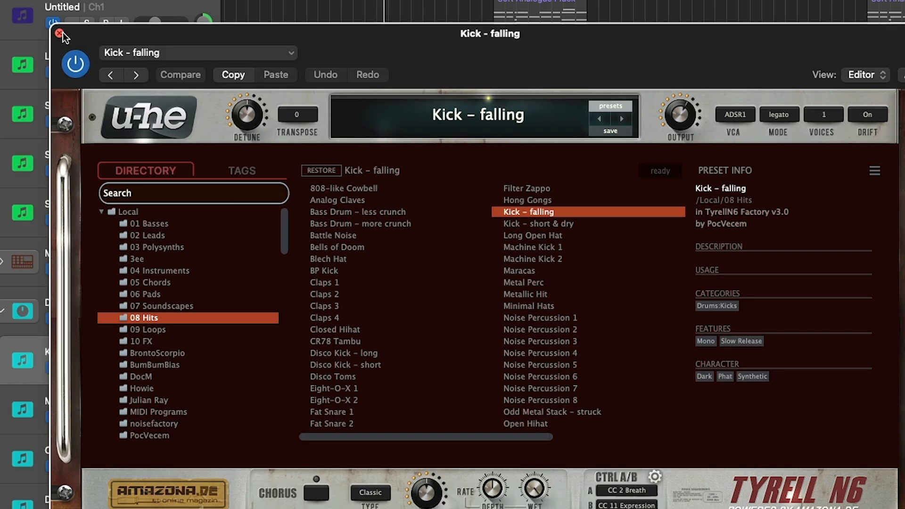
click(59, 33)
- Select the Minimal Hats track and solo it together with the Open Hihat and Disco Toms tracks
click(102, 409)
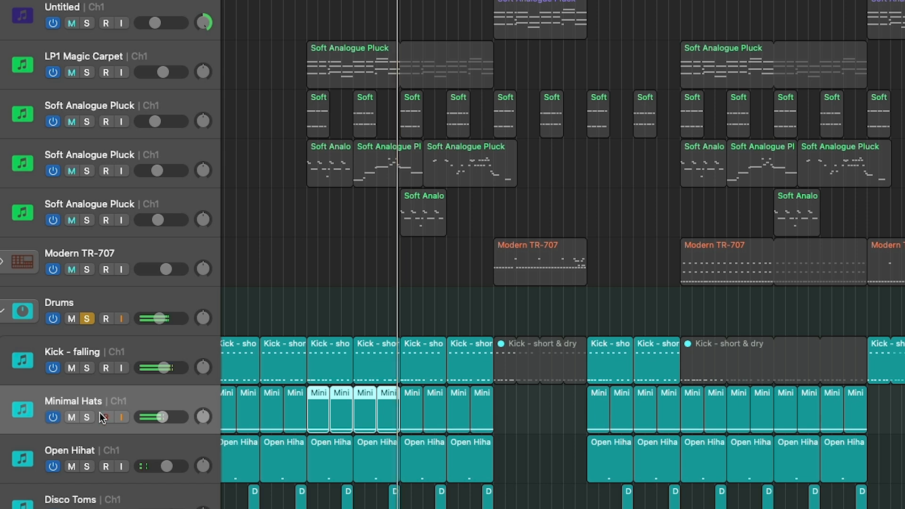
click(87, 417)
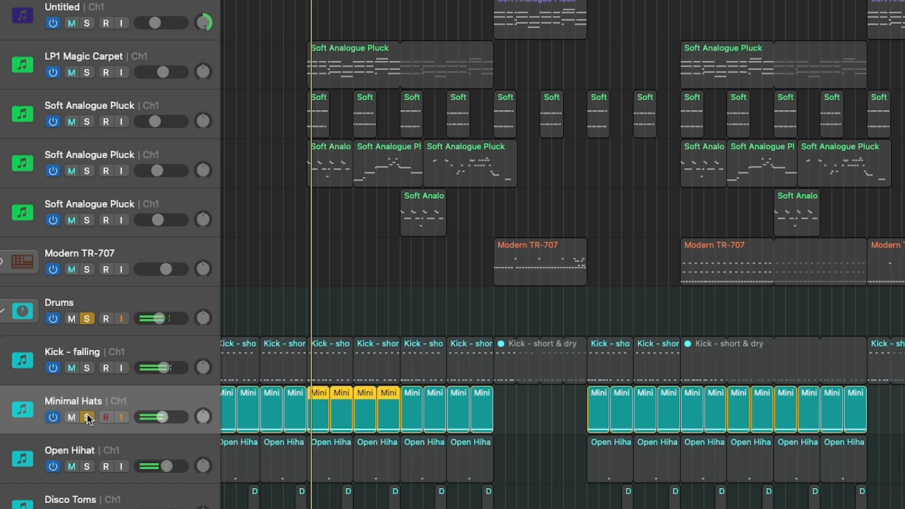
click(87, 466)
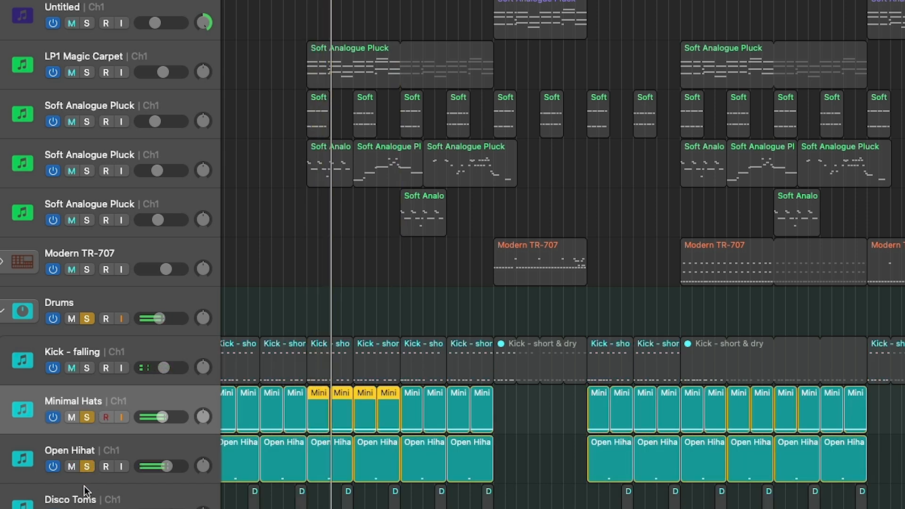
click(86, 508)
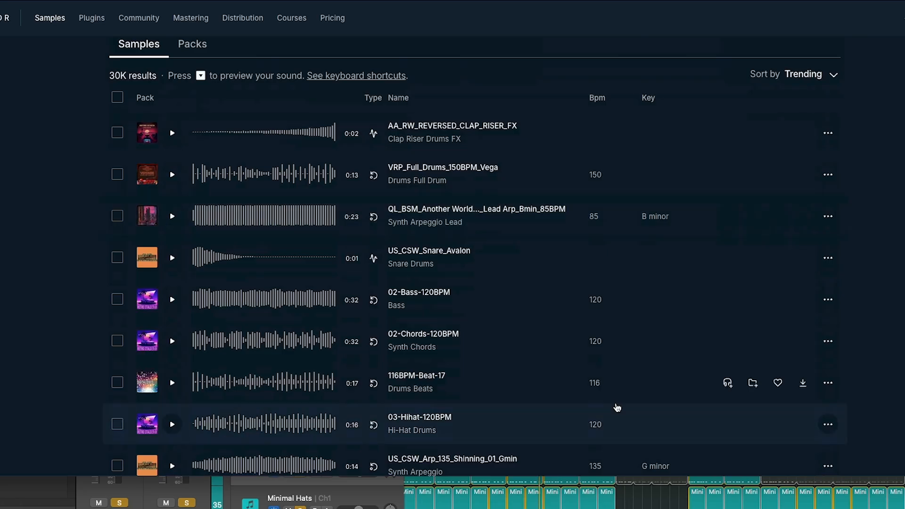
- Switch to the LANDR Samples website and browse the Synthwave search results down to the top packs and back
scroll(611, 408, up, 5)
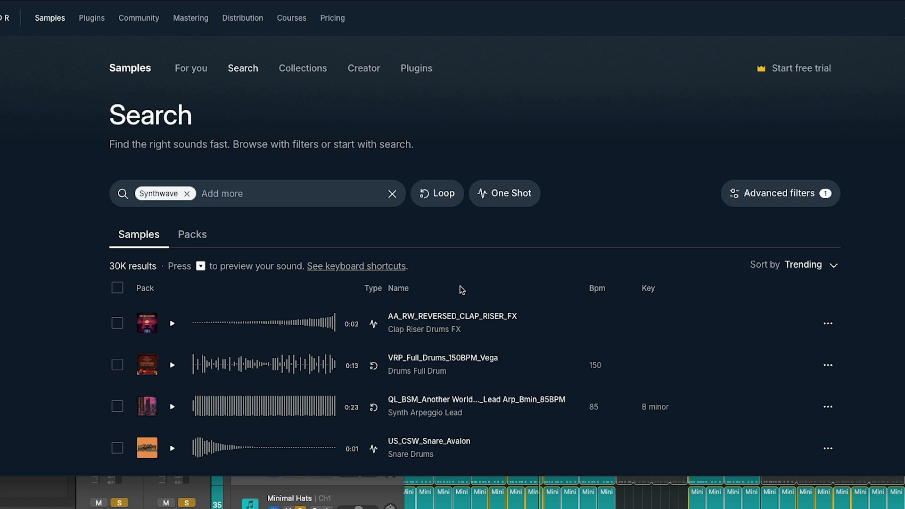
scroll(448, 288, down, 5)
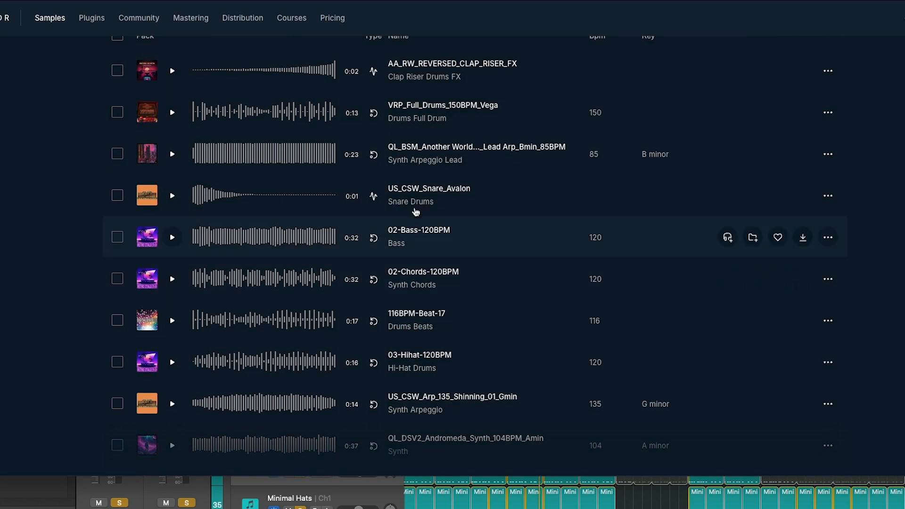
scroll(546, 323, up, 5)
scroll(567, 311, down, 14)
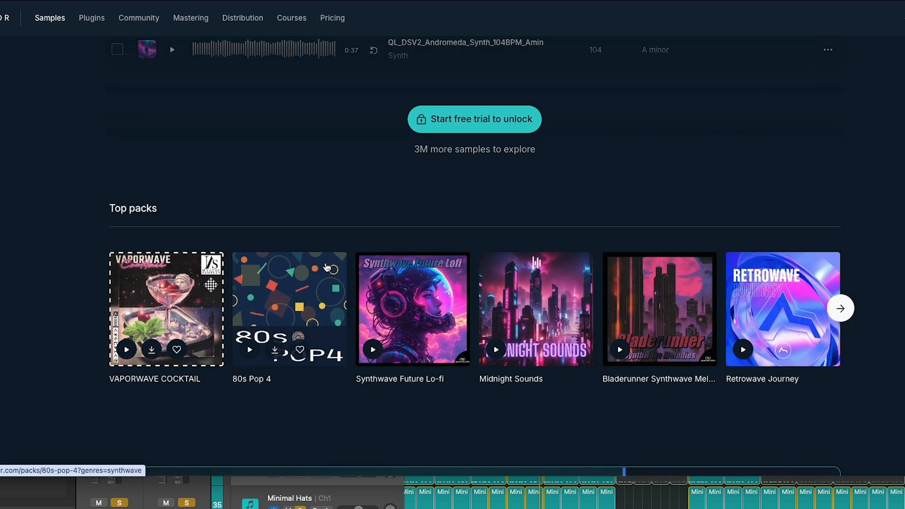
scroll(375, 265, up, 9)
scroll(333, 228, up, 2)
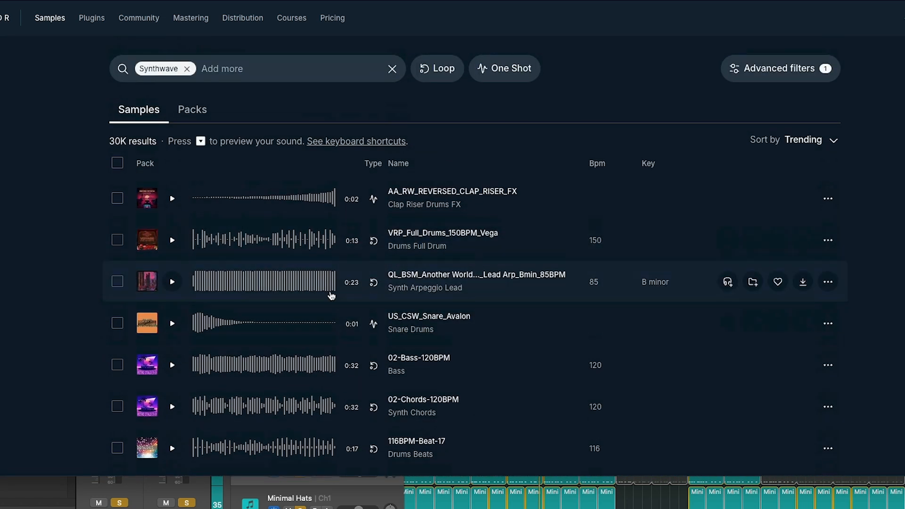
- Preview the VRP_Full_Drums_150BPM_Vega loop, the US_CSW_Snare_Avalon one-shot and the 85 BPM B minor synth arpeggio lead
click(171, 241)
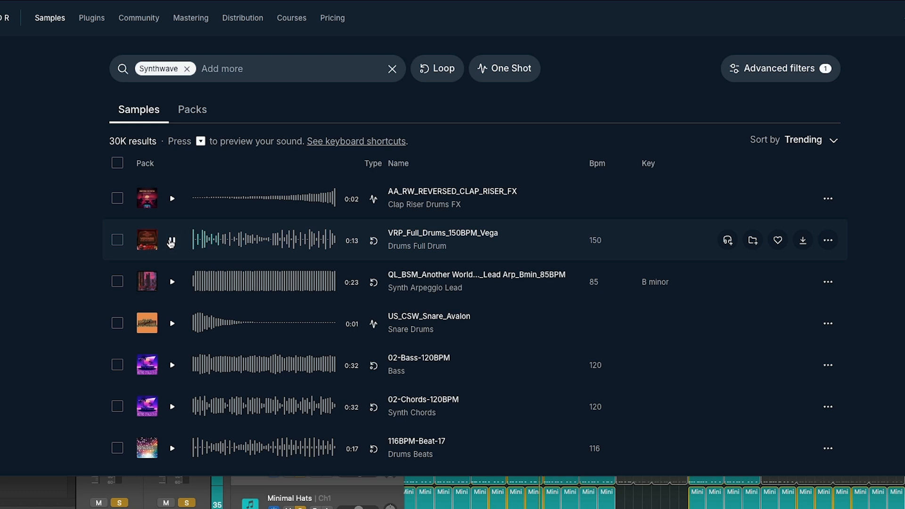
click(172, 324)
scroll(160, 198, down, 2)
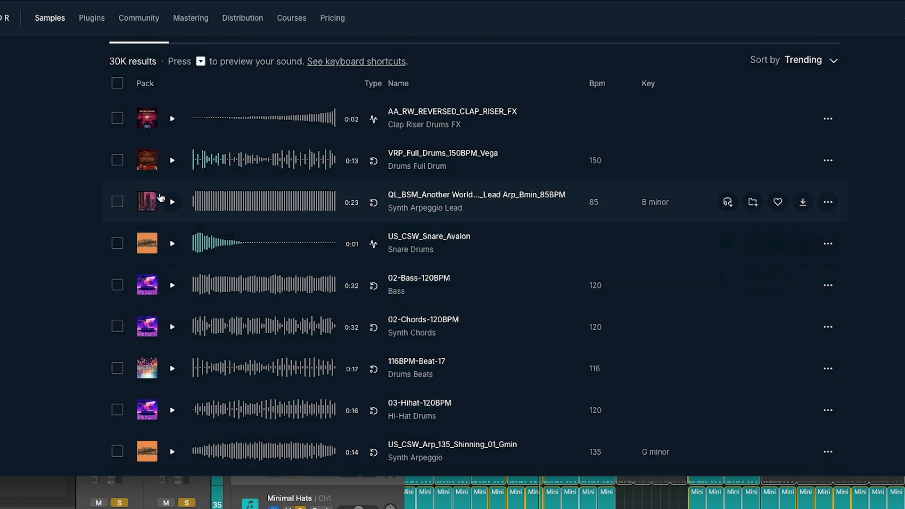
click(173, 203)
click(173, 203)
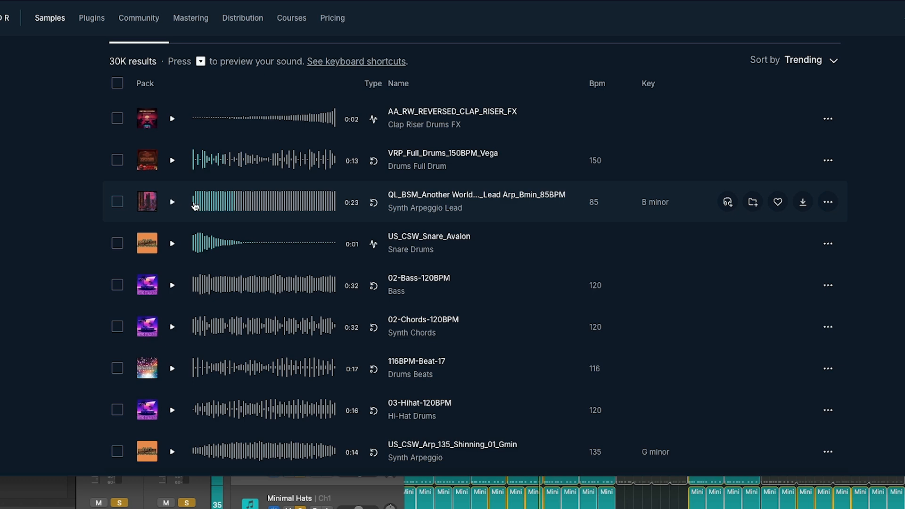
- Preview the 02-Bass-120BPM and 02-Chords-120BPM loops, look over the top packs and stop the chords playback
scroll(204, 262, down, 1)
click(172, 264)
scroll(246, 284, down, 2)
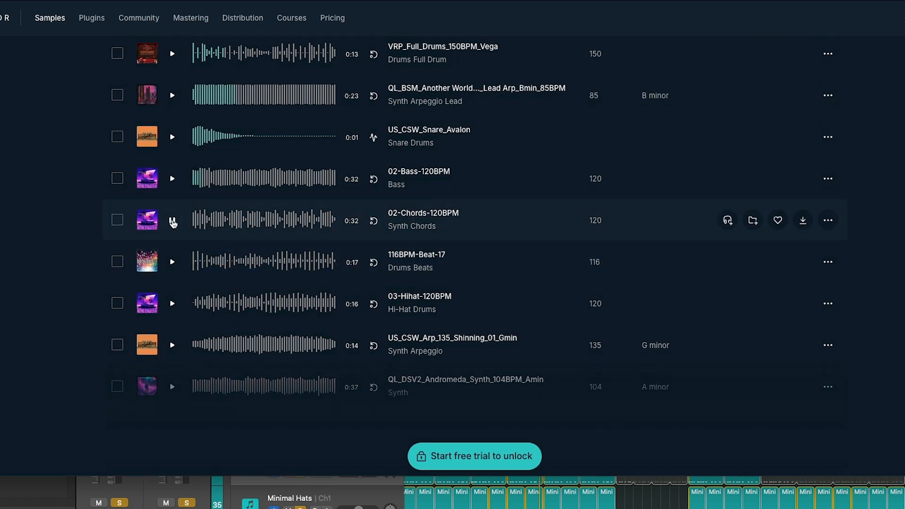
scroll(273, 425, down, 7)
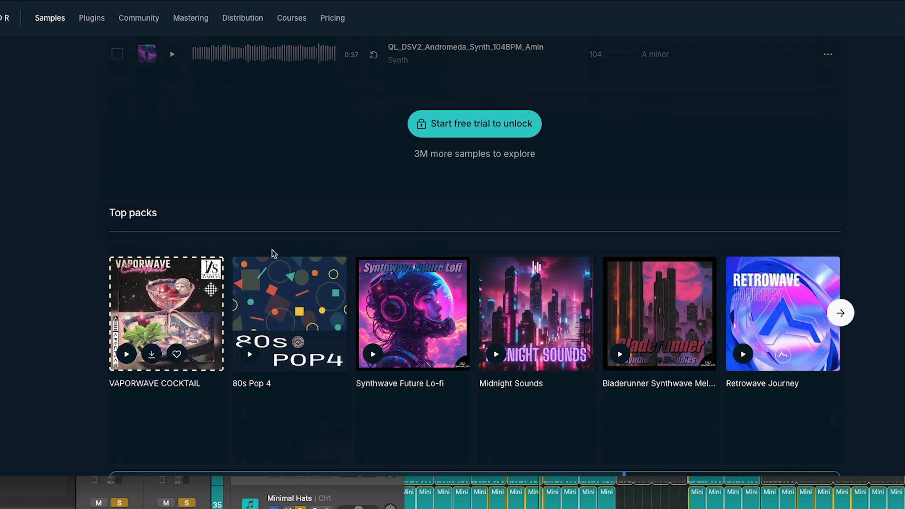
scroll(271, 252, up, 8)
click(173, 255)
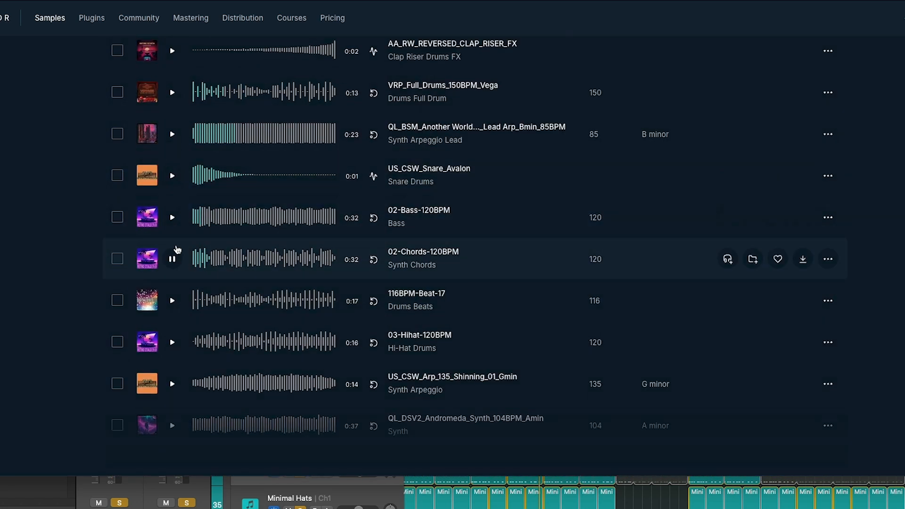
click(174, 259)
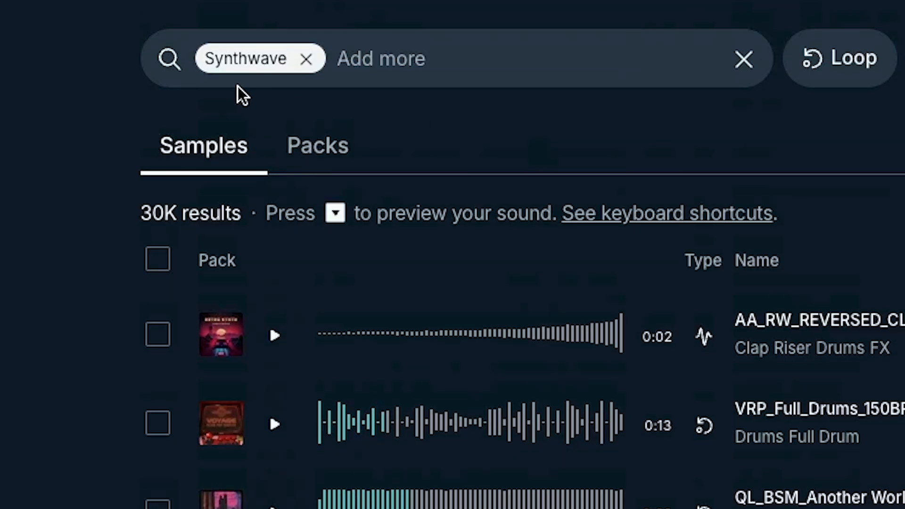